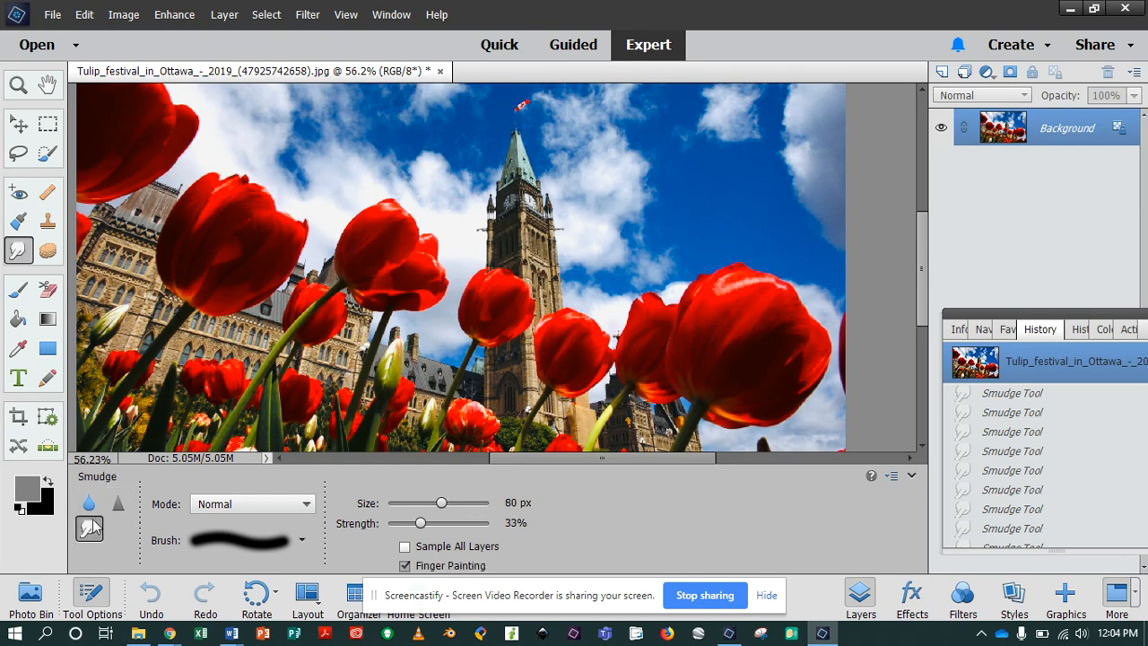
Step: Switch among the Blur, Smudge and Sharpen tools and leave Sharpen active
left_click(118, 502)
left_click(89, 503)
left_click(89, 528)
left_click(89, 502)
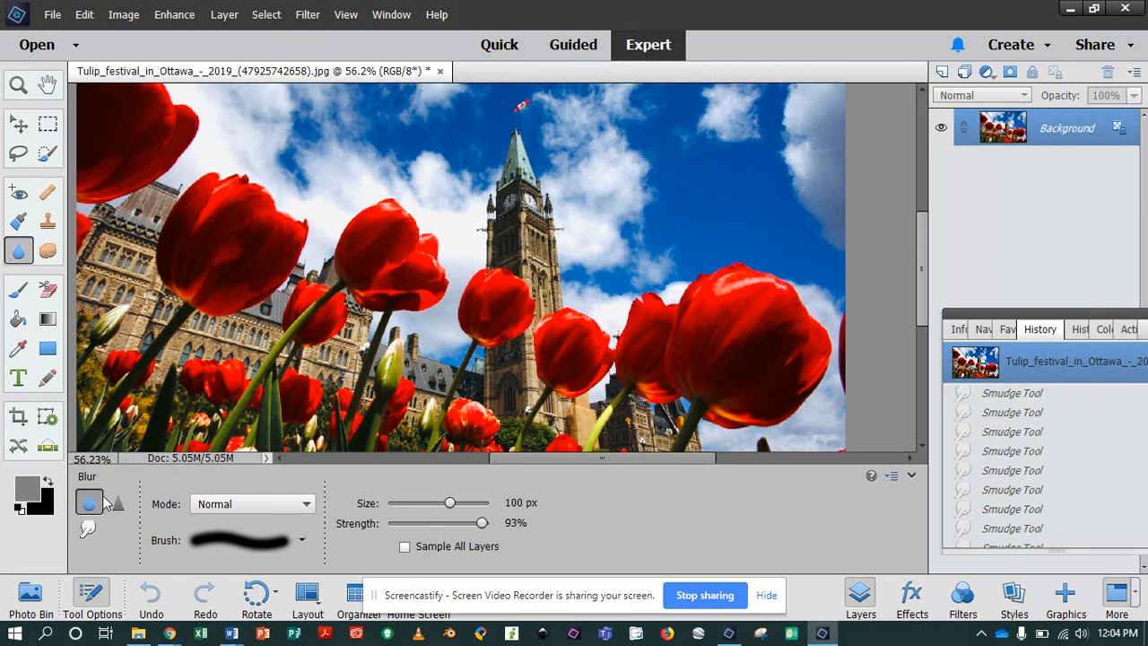
left_click(118, 503)
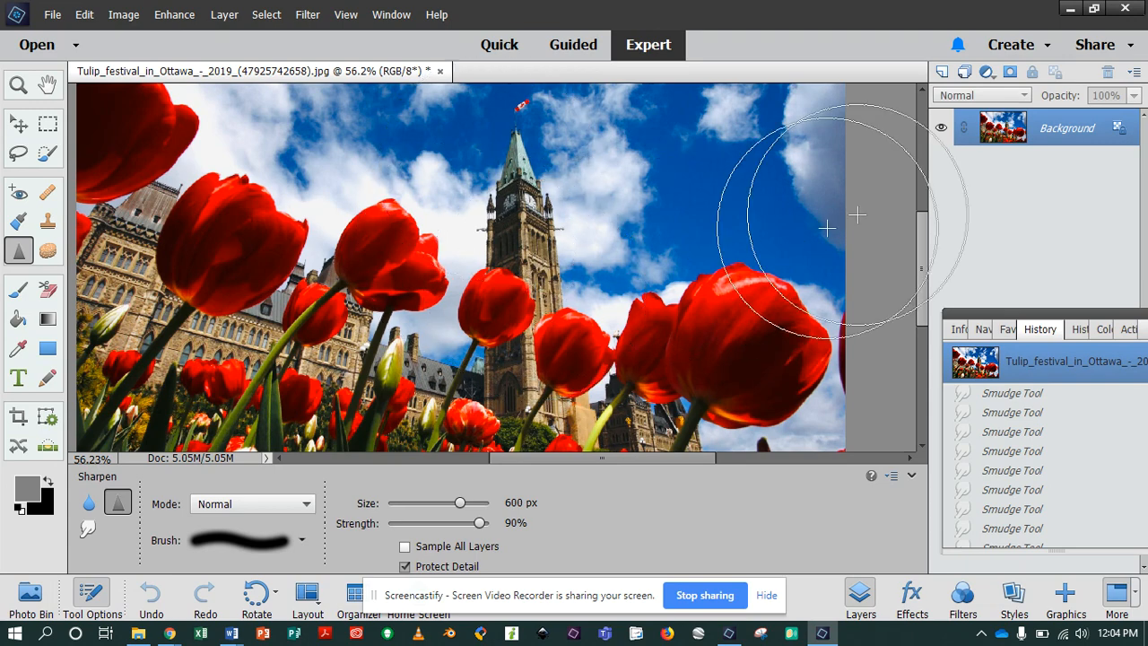
Step: Duplicate the open tulip image from the Photo Bin under the name After
left_click(32, 599)
right_click(156, 520)
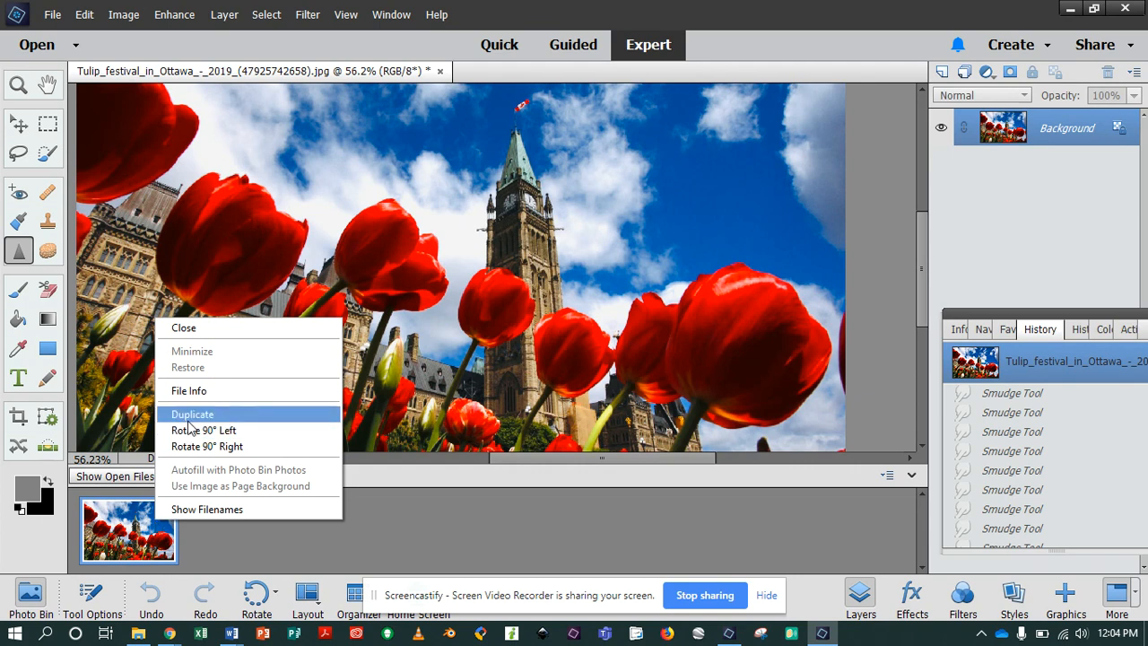
left_click(215, 414)
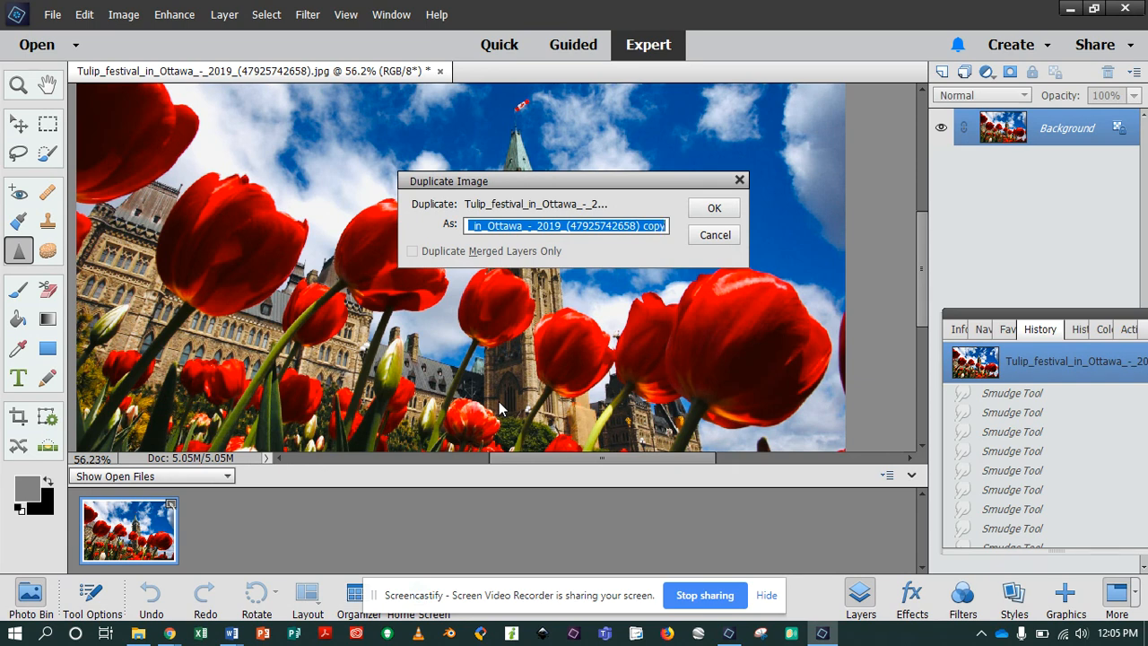
type("After")
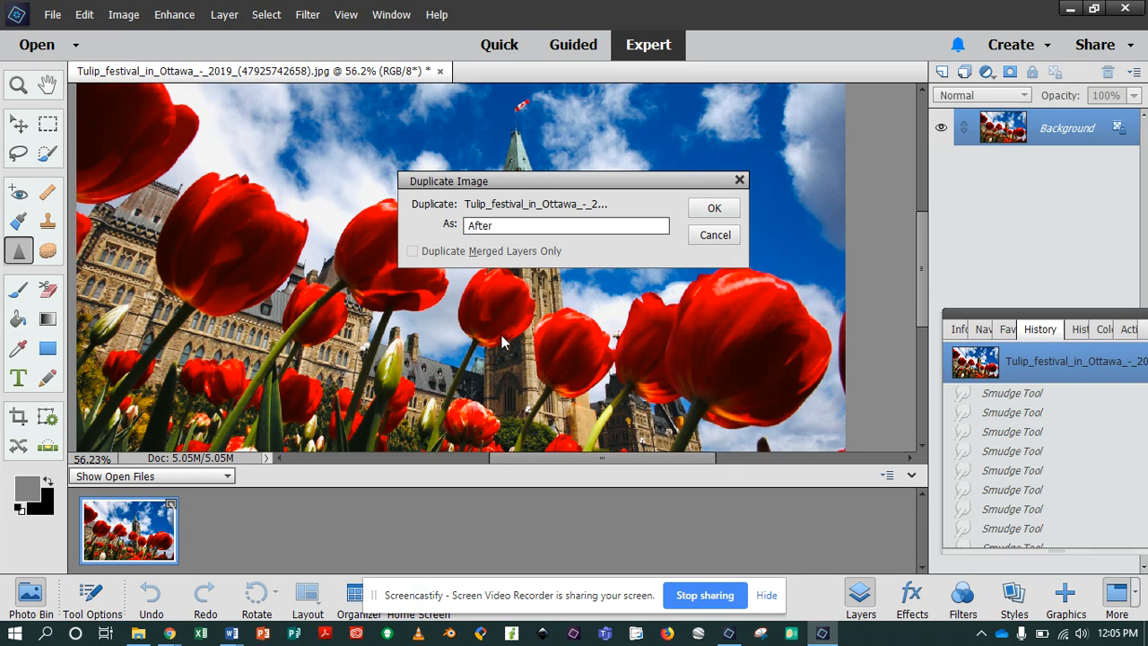
left_click(727, 209)
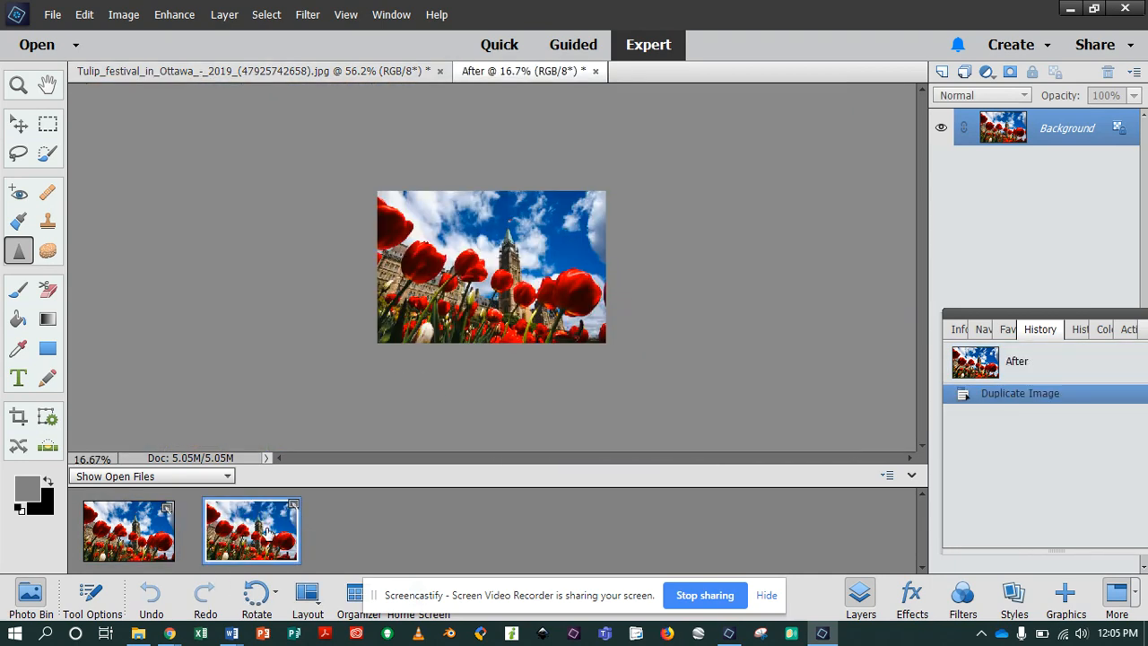
Step: Duplicate the Background layer of the After image and toggle the copy's visibility to compare the two layers
scroll(628, 265, "up", 5)
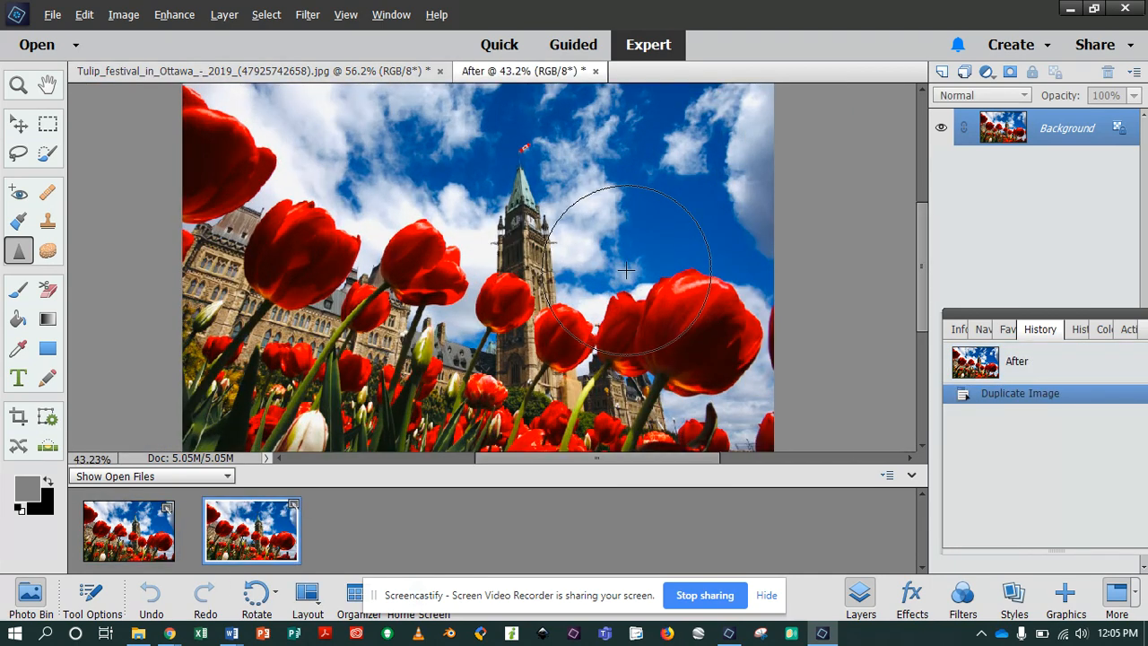
key("alt")
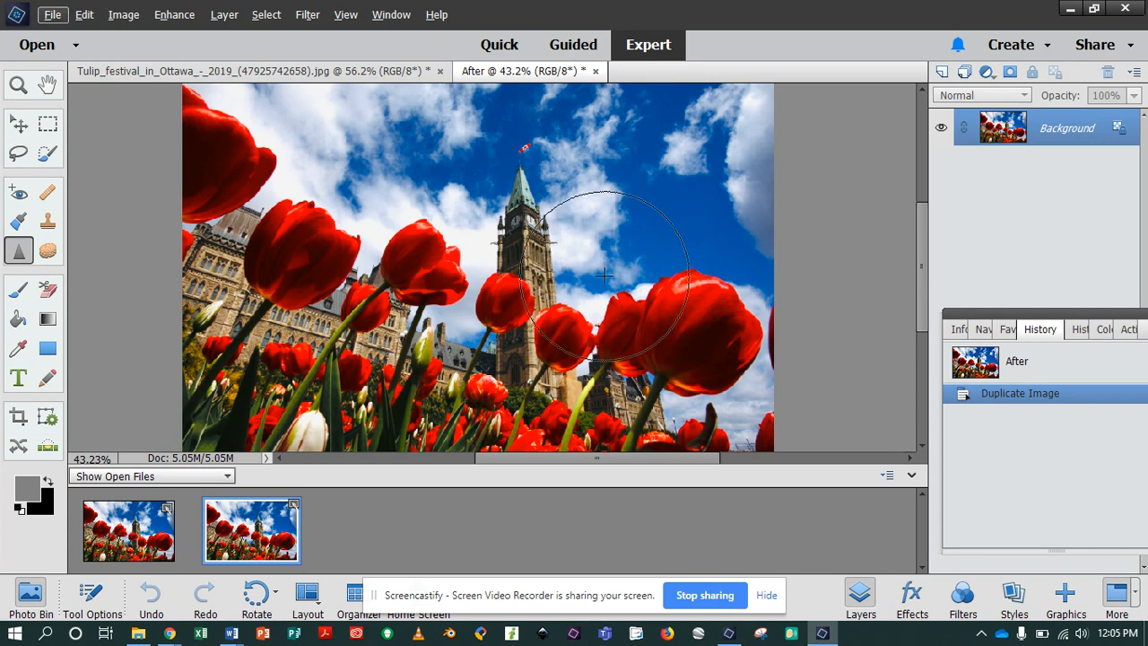
right_click(1119, 132)
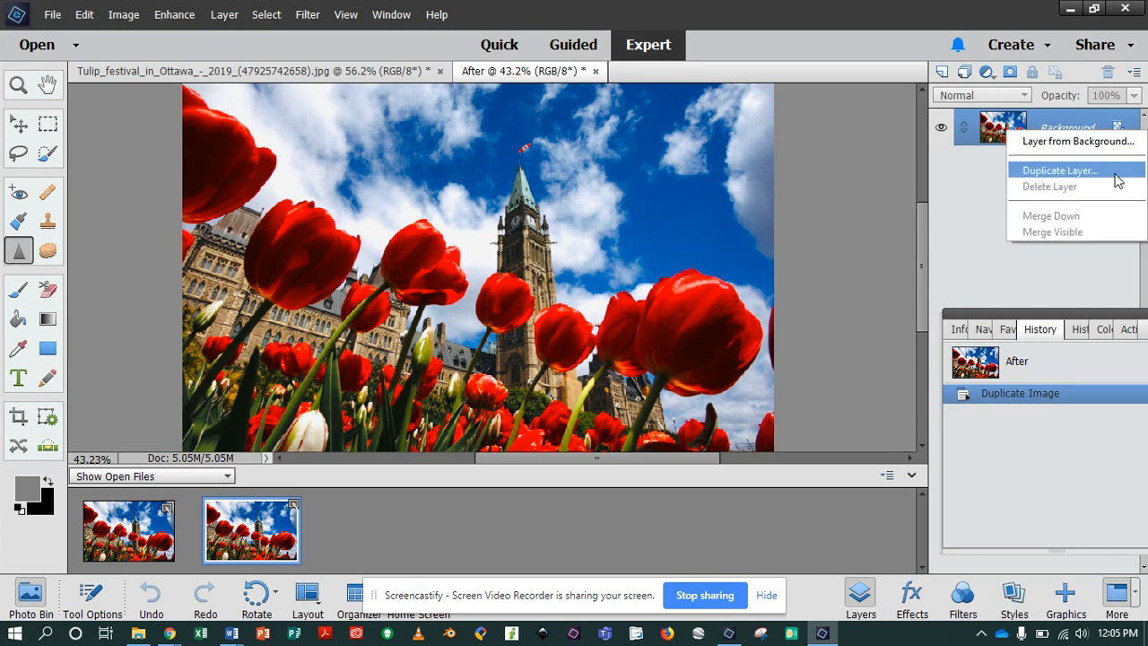
left_click(1118, 178)
left_click(725, 189)
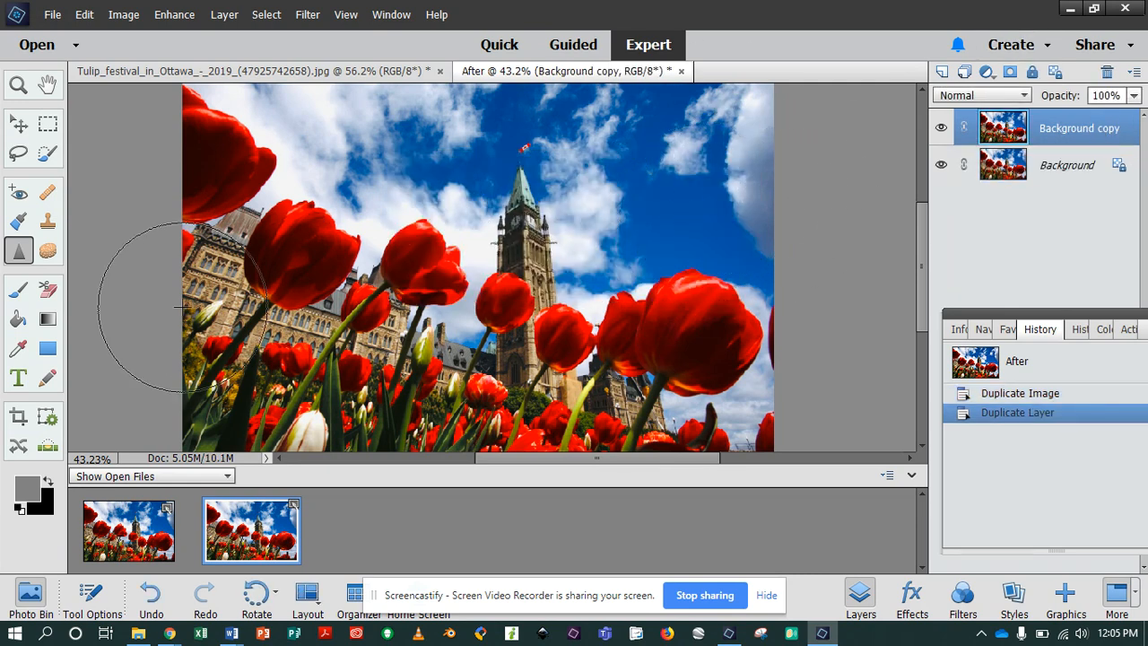
left_click(938, 132)
left_click(938, 132)
left_click(937, 132)
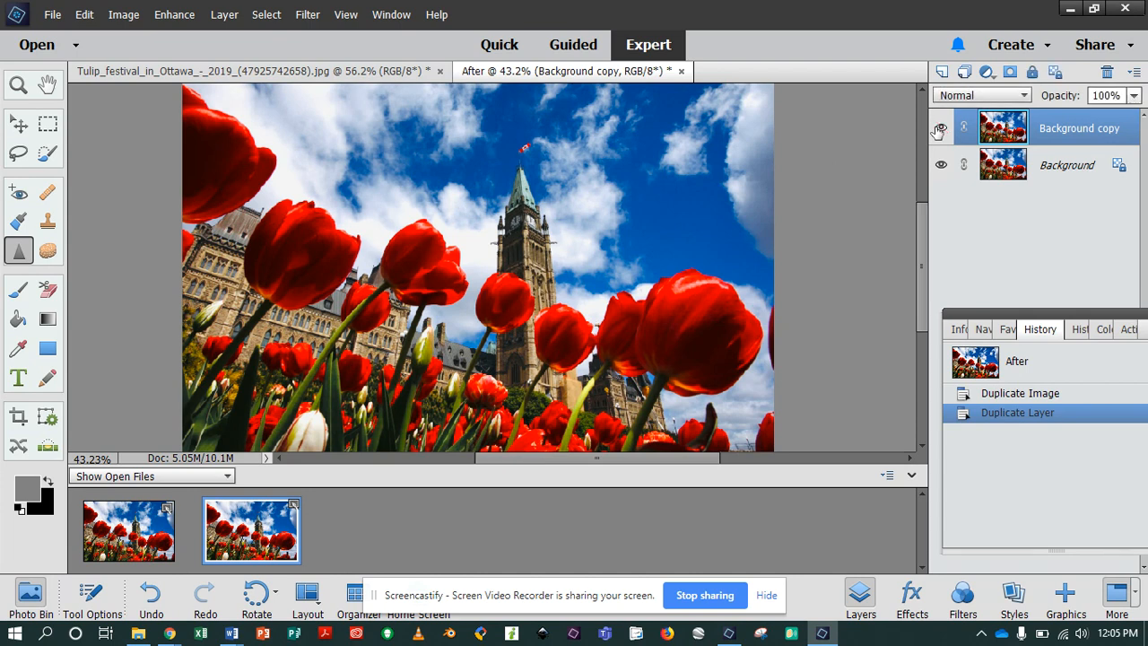
Step: Examine the Sharpen tool's strength, blending modes and brush presets, plus the available image enhancement commands
left_click(20, 252)
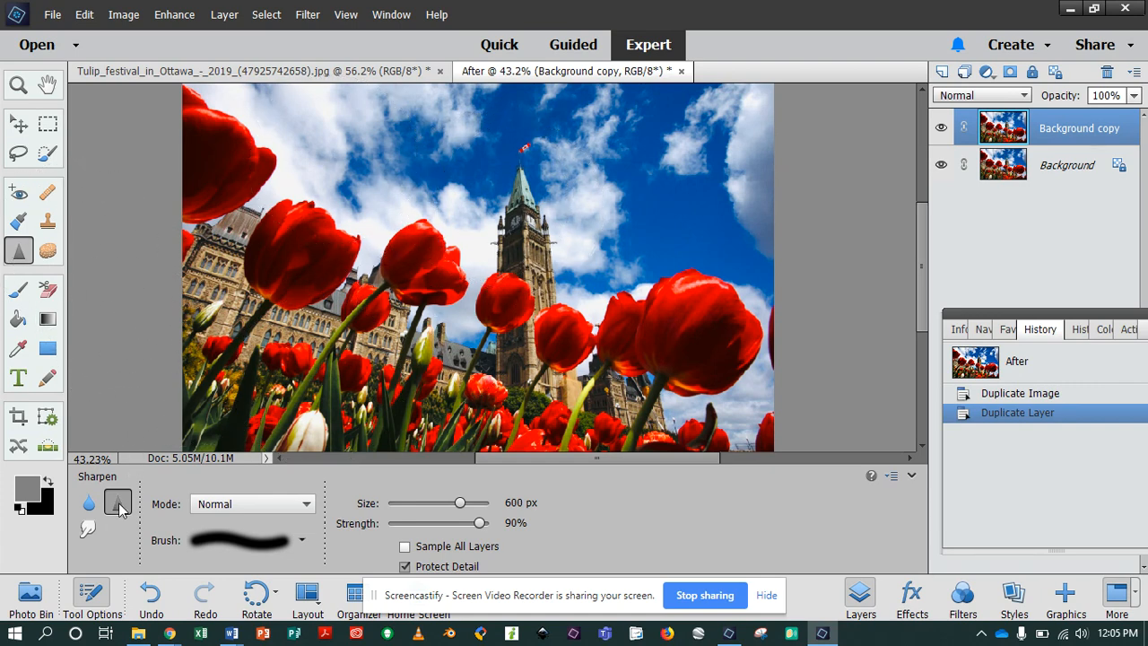
mouse_move(480, 523)
left_mouse_down()
mouse_move(434, 523)
mouse_move(482, 524)
left_mouse_up()
left_click(174, 15)
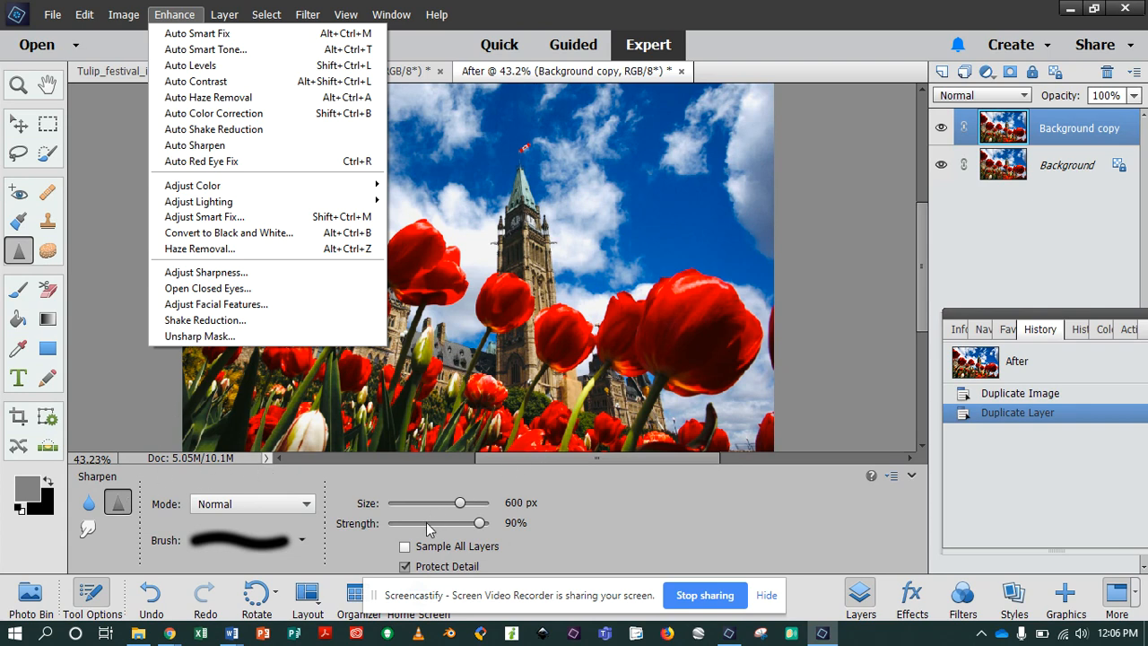
left_click(298, 502)
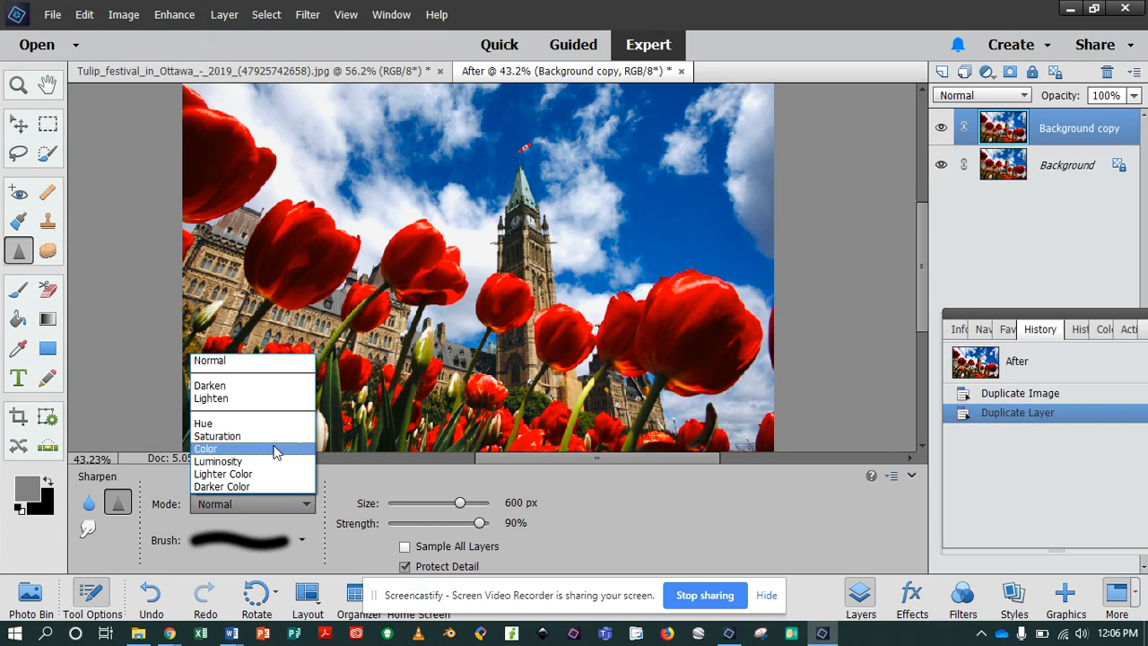
left_click(339, 489)
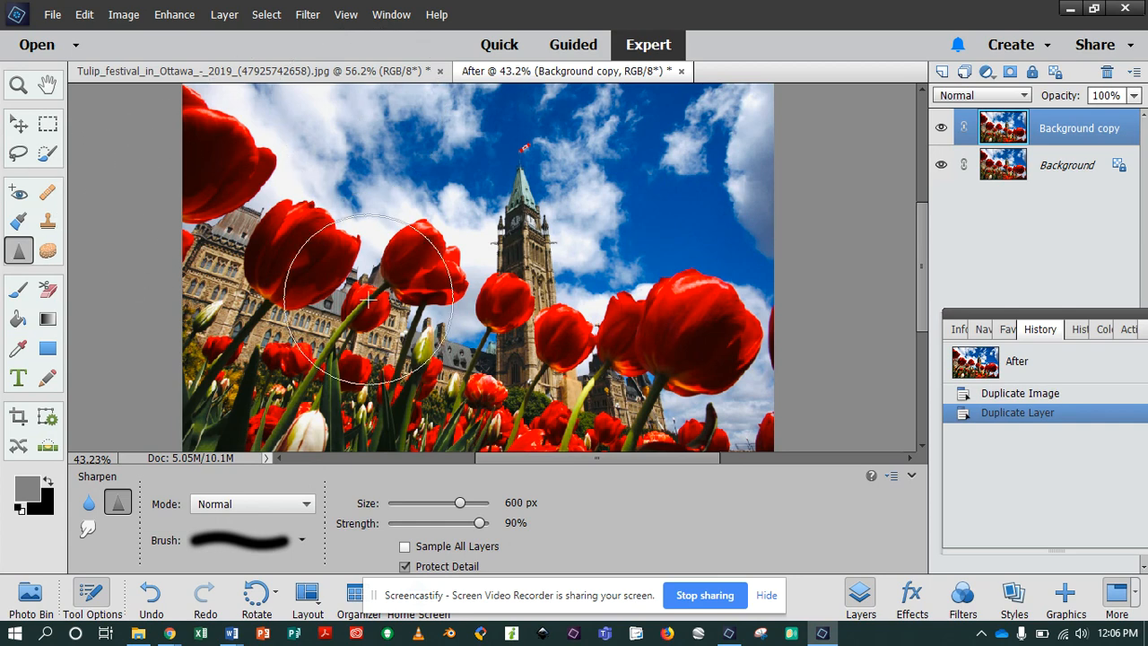
left_click(175, 17)
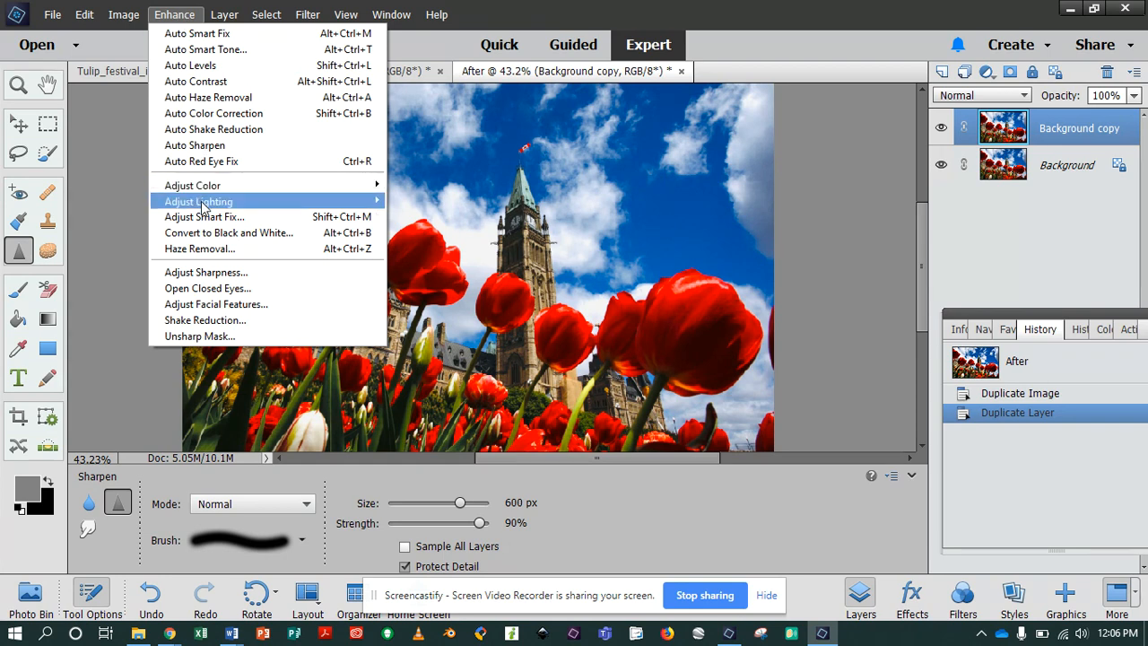
left_click(745, 27)
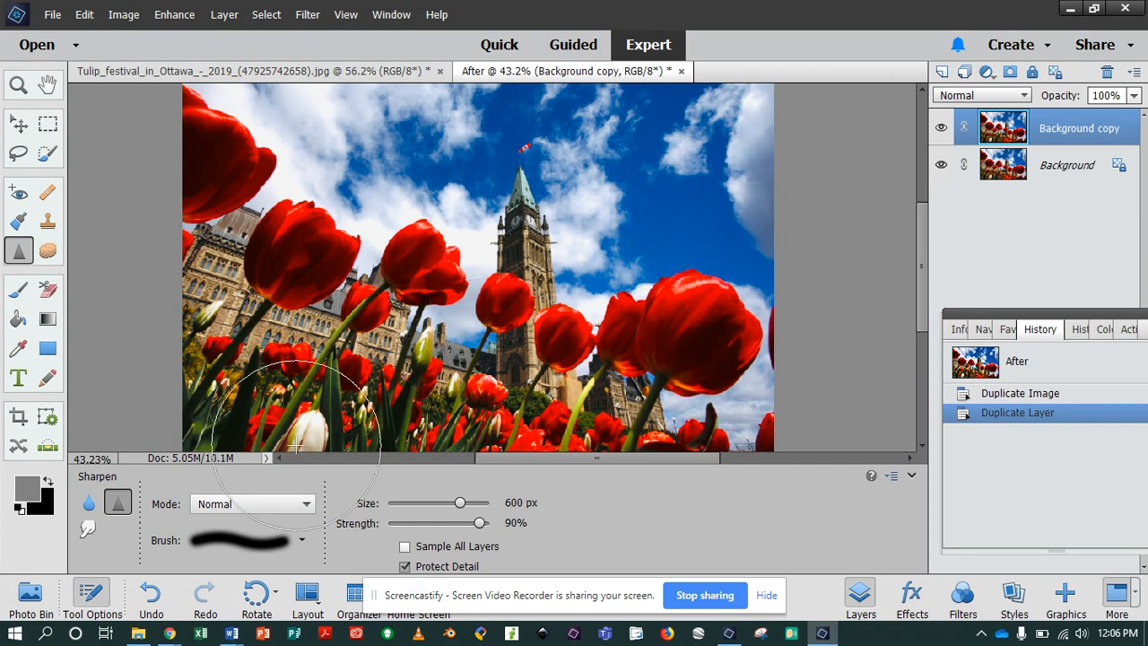
left_click(253, 542)
scroll(253, 499, "down", 3)
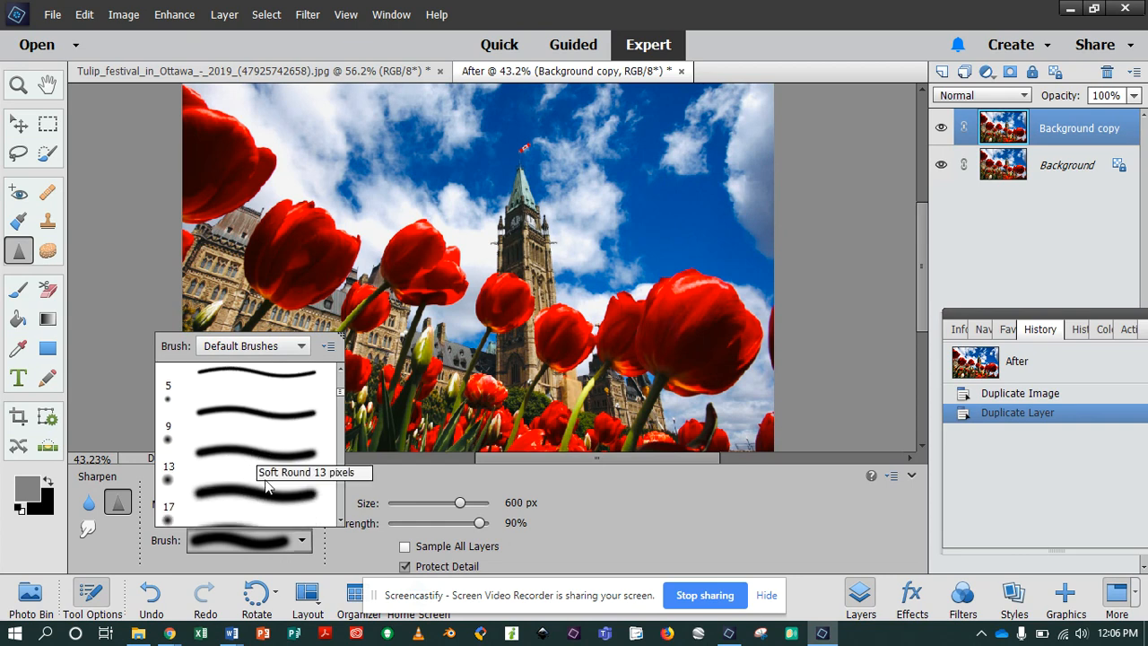
left_click(583, 495)
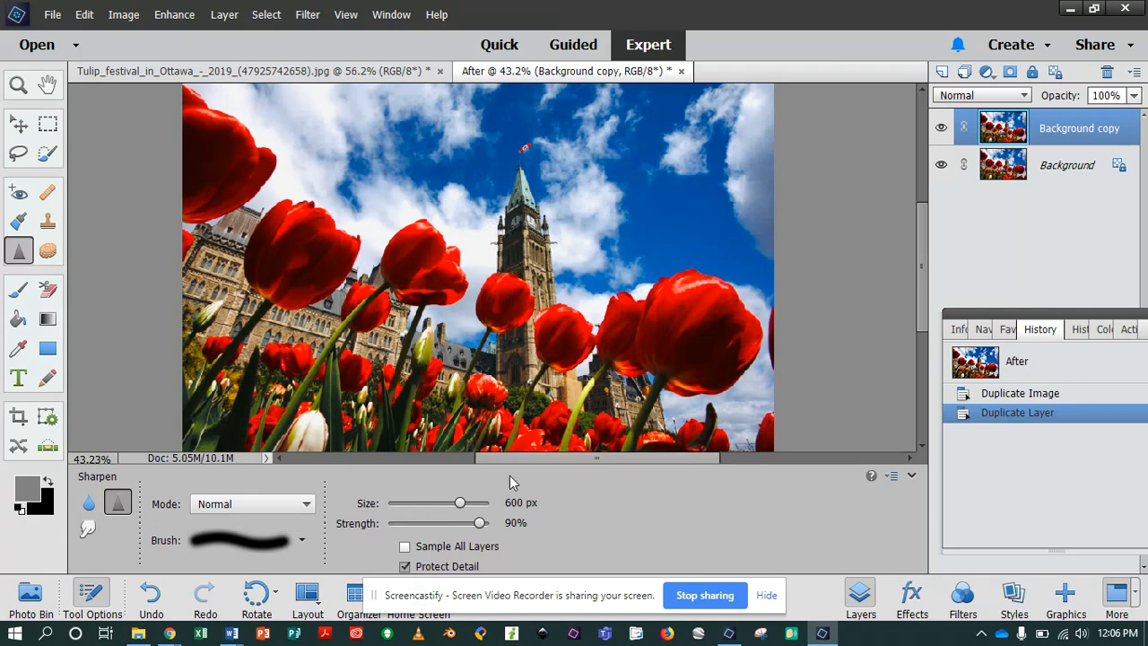
Step: Set the Sharpen tool's brush size to 150 px
left_click_drag(462, 504, 430, 504)
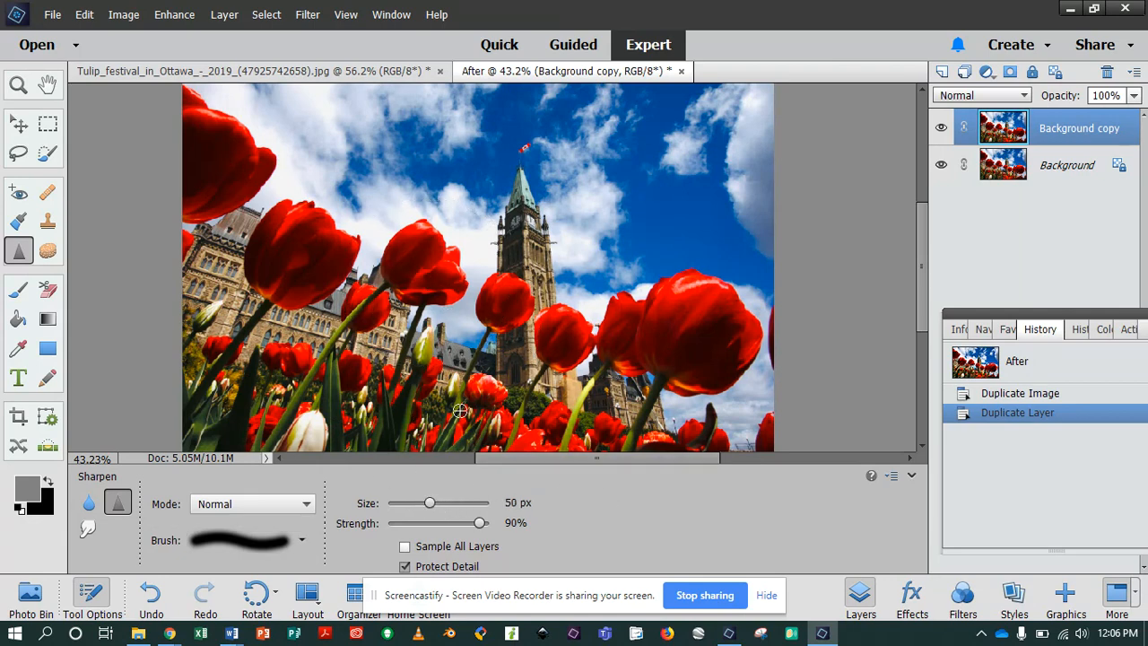
left_click(443, 504)
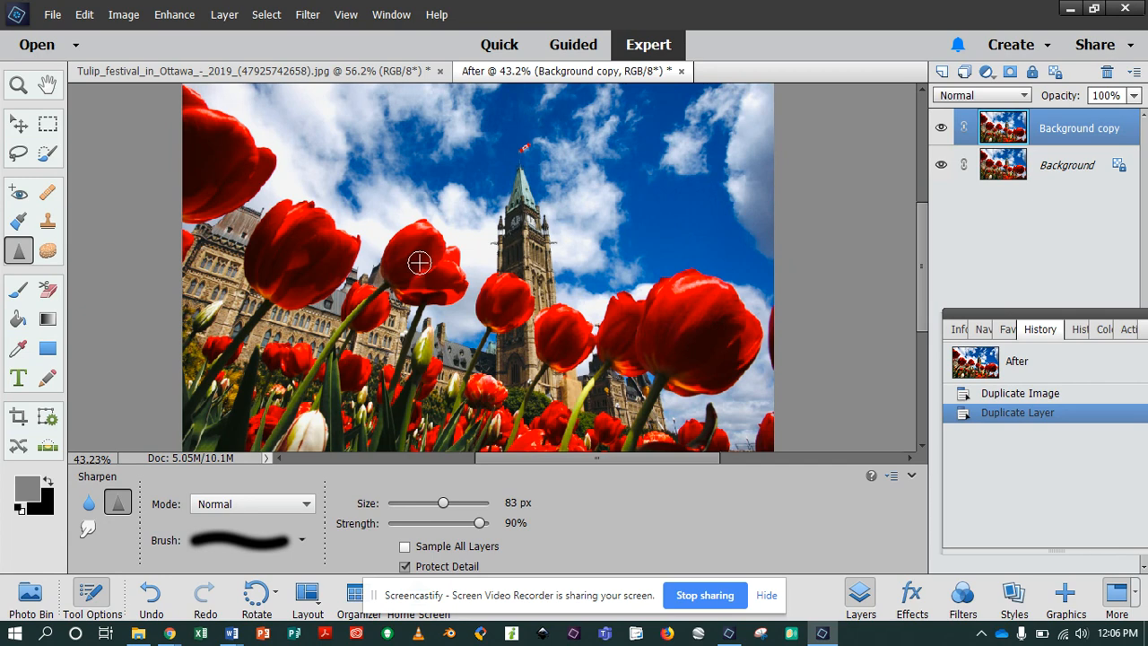
key("bracketright")
key("bracketright")
key("bracketright")
key("bracketright")
key("bracketright")
key("bracketleft")
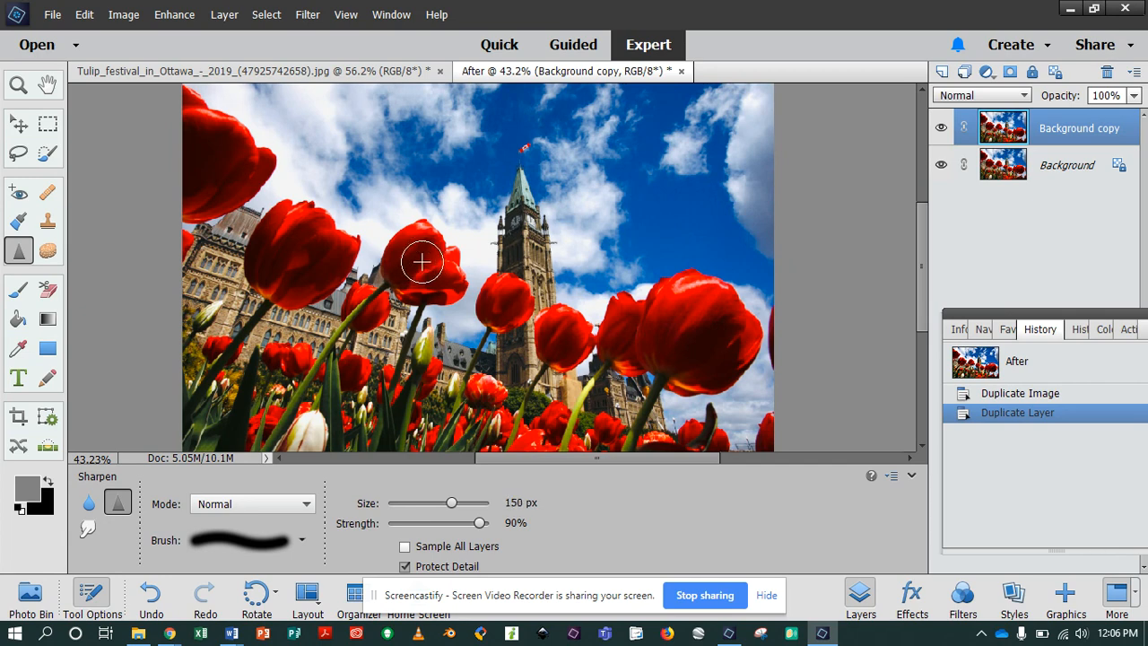
key("bracketleft")
key("bracketright")
key("bracketright")
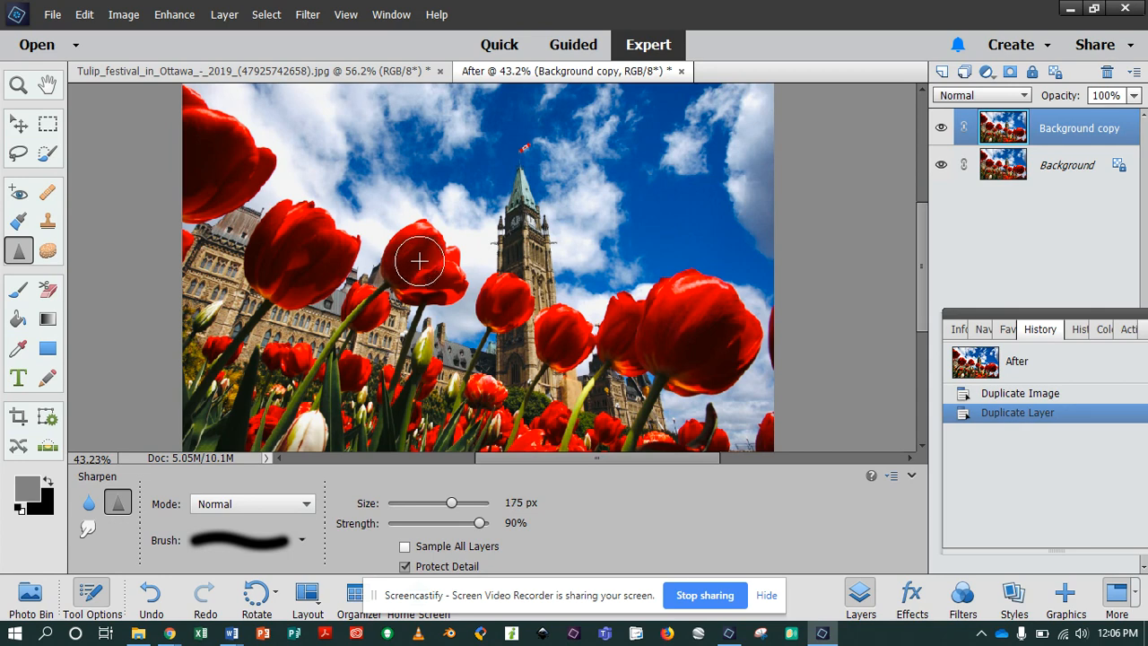
key("bracketleft")
key("bracketright")
key("bracketleft")
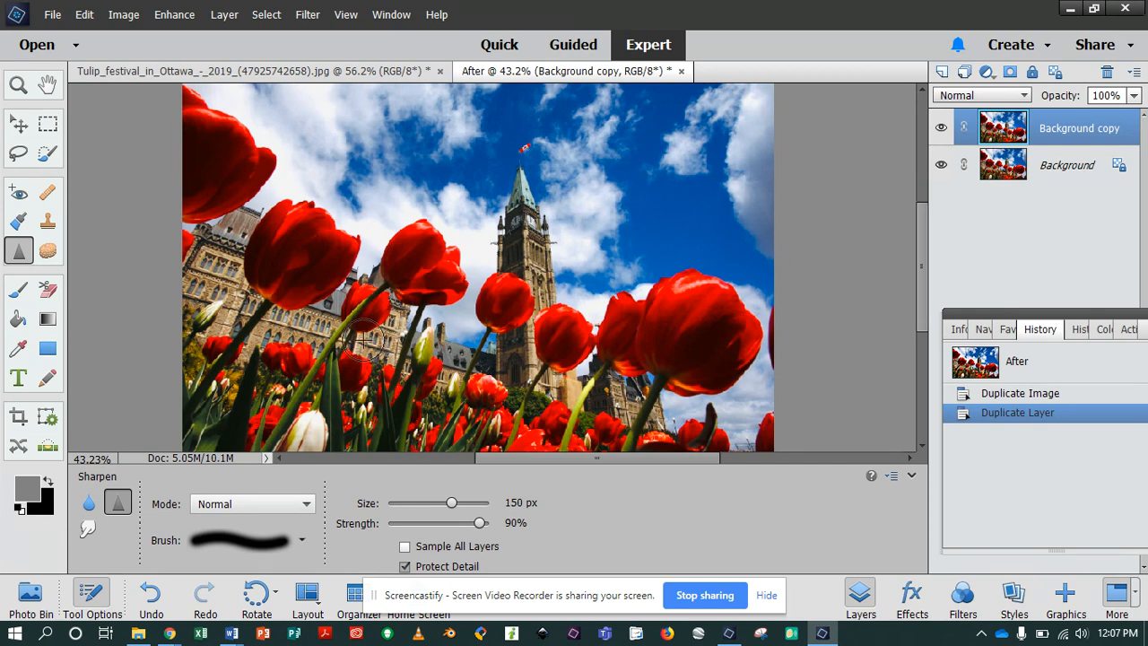
Step: Switch to the Blur tool and set its brush size to 150 px
left_click(88, 504)
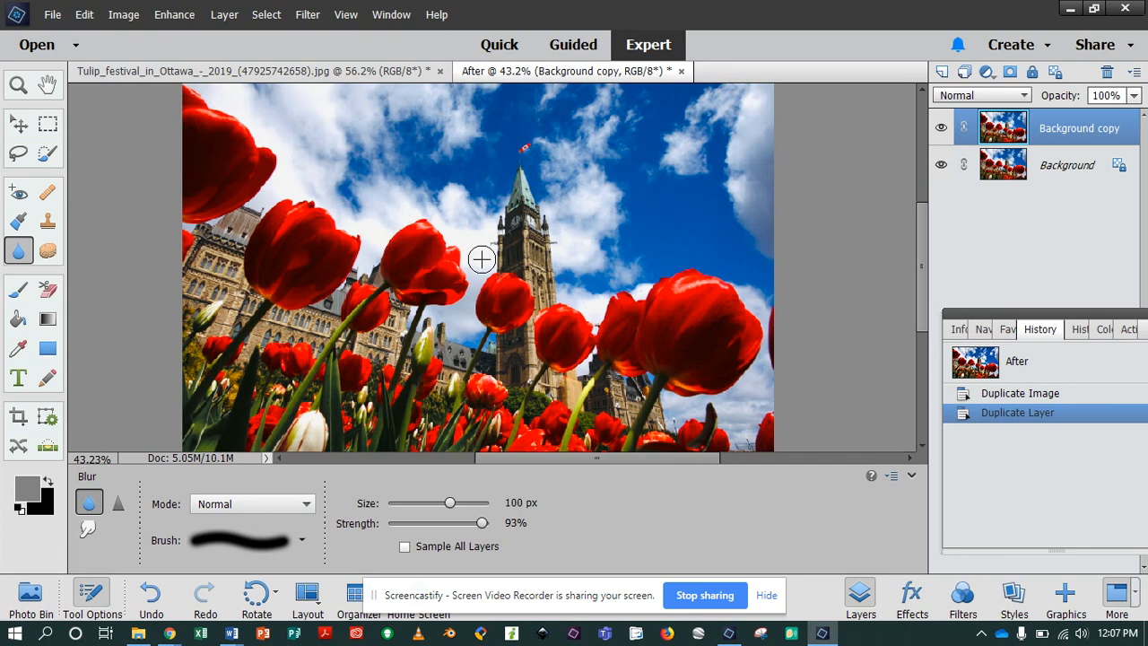
key("bracketright")
key("bracketright")
key("bracketright")
key("bracketright")
key("bracketright")
key("bracketright")
key("bracketright")
key("bracketright")
key("bracketright")
key("bracketright")
key("bracketright")
key("bracketright")
key("bracketright")
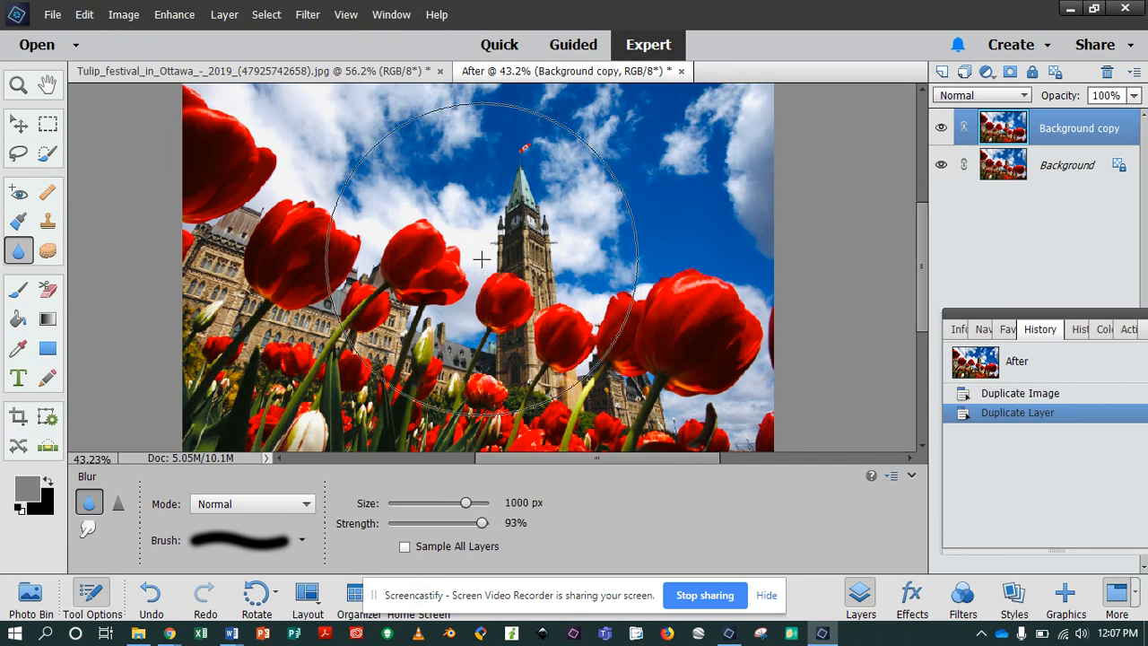
key("bracketleft")
key("bracketleft")
key("bracketleft")
key("bracketleft")
key("bracketleft")
key("bracketleft")
key("bracketleft")
key("bracketleft")
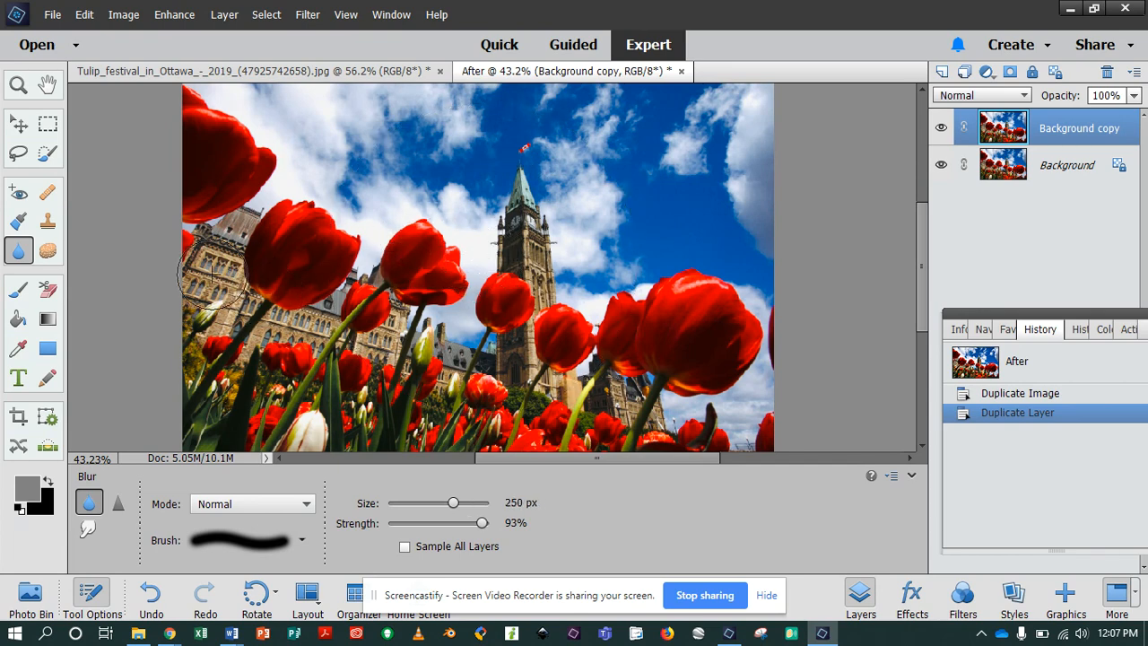
key("bracketleft")
key("bracketleft")
key("bracketleft")
Step: Blur the two large tulips and the nearby building in the left part of the photo on the Background copy layer
mouse_move(218, 173)
left_mouse_down()
mouse_move(194, 205)
mouse_move(245, 174)
mouse_move(241, 141)
mouse_move(213, 129)
mouse_move(241, 163)
left_mouse_up()
left_click_drag(186, 108, 206, 134)
mouse_move(238, 183)
left_mouse_down()
mouse_move(258, 143)
mouse_move(228, 202)
mouse_move(249, 174)
left_mouse_up()
mouse_move(216, 224)
left_mouse_down()
mouse_move(297, 212)
mouse_move(262, 253)
left_mouse_up()
left_click_drag(290, 214, 308, 262)
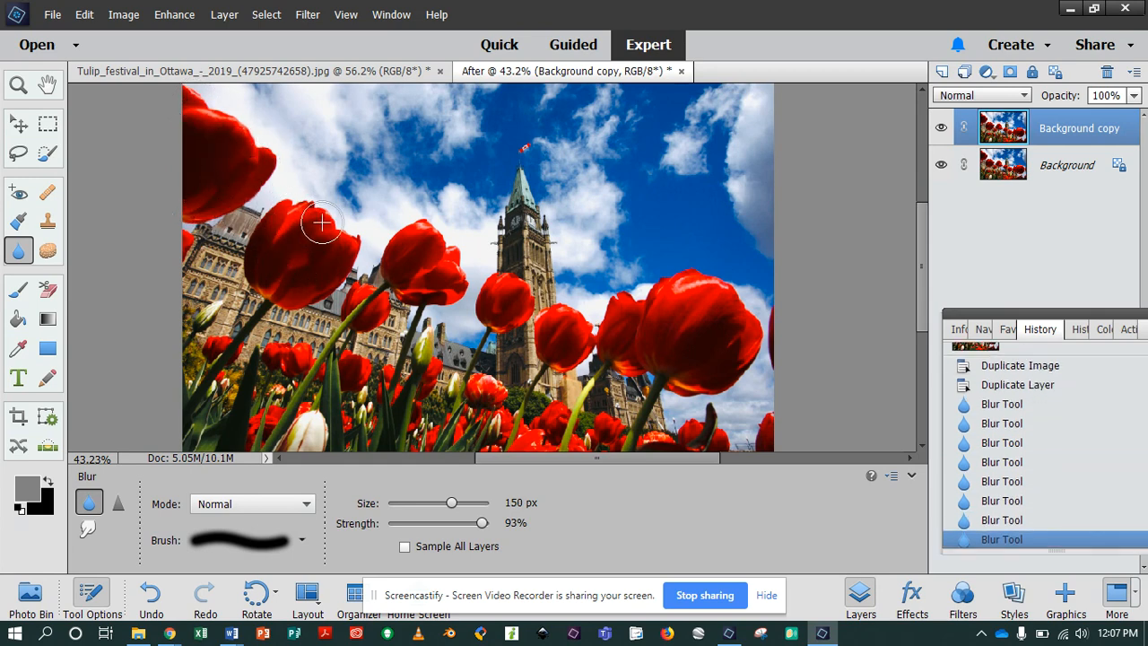
mouse_move(323, 221)
left_mouse_down()
mouse_move(325, 279)
mouse_move(287, 274)
mouse_move(211, 377)
left_mouse_up()
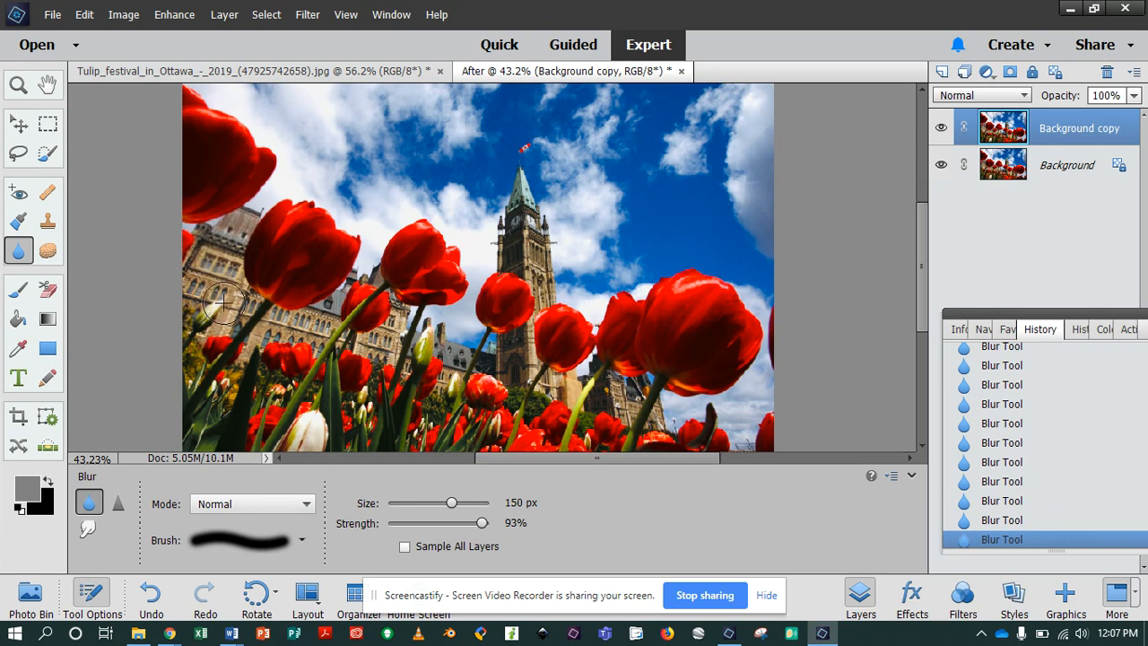
Step: Adjust the Blur tool's brush size, finishing at 200 px
key("bracketleft")
key("bracketleft")
key("bracketleft")
key("bracketleft")
key("bracketleft")
key("bracketleft")
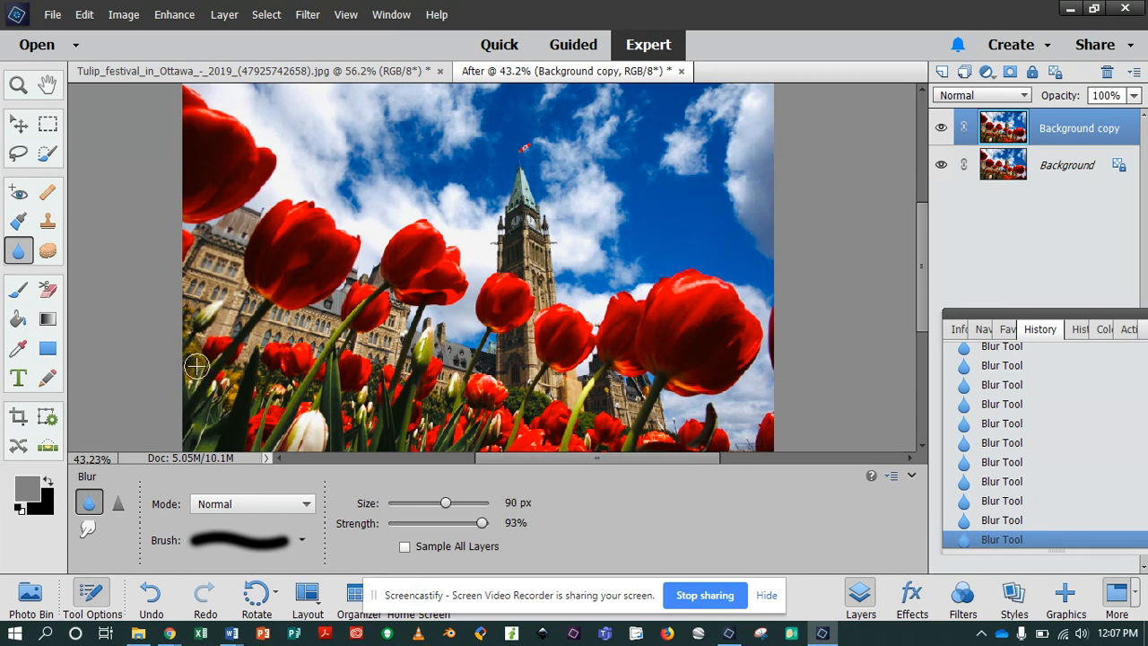
key("bracketright")
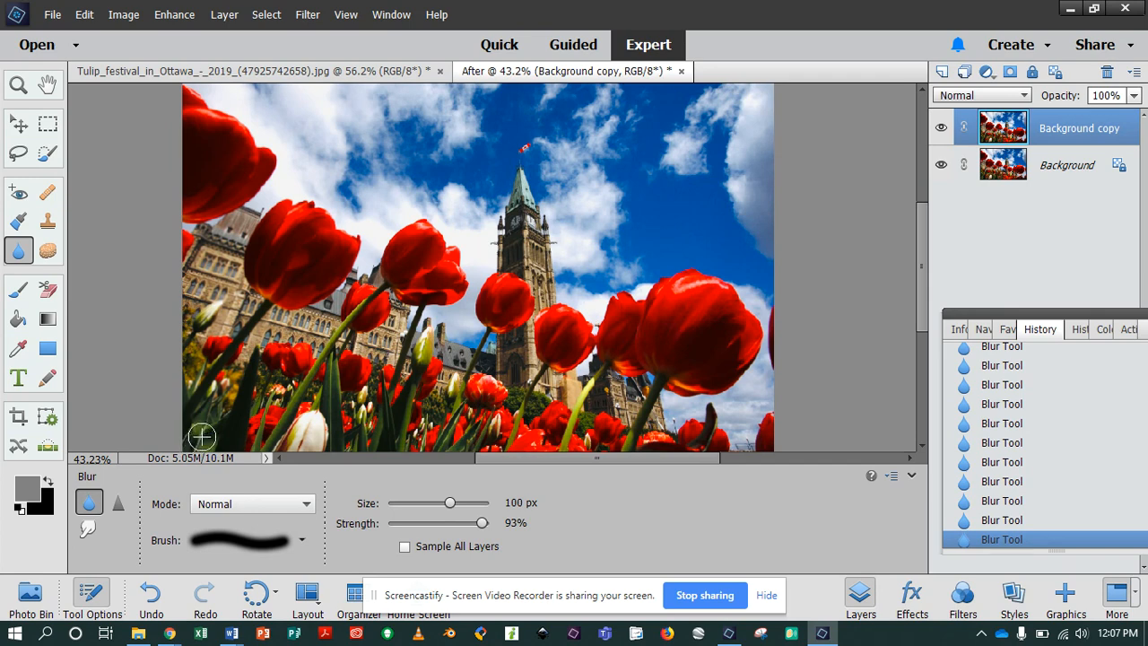
key("bracketright")
key("bracketright")
key("bracketright")
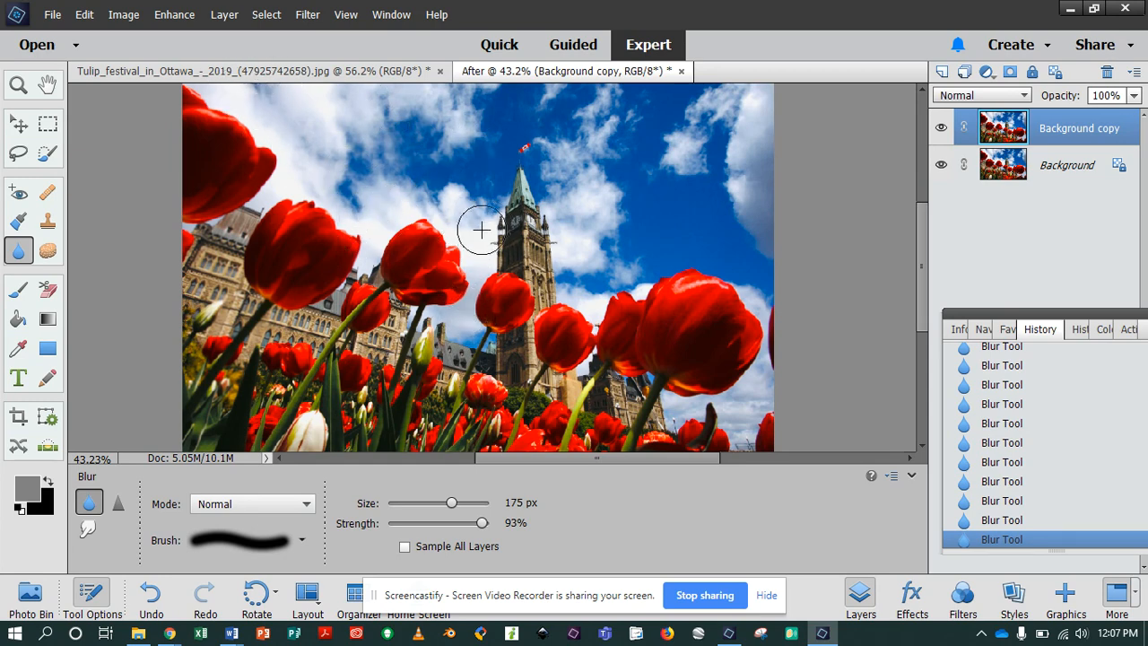
key("bracketright")
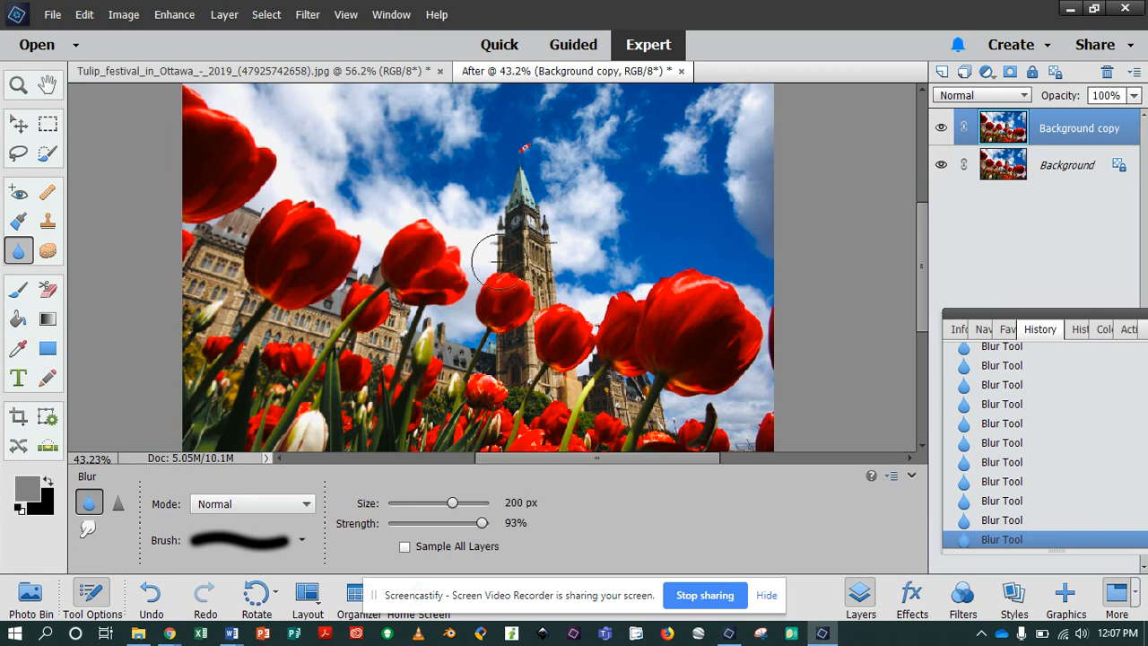
left_click(310, 17)
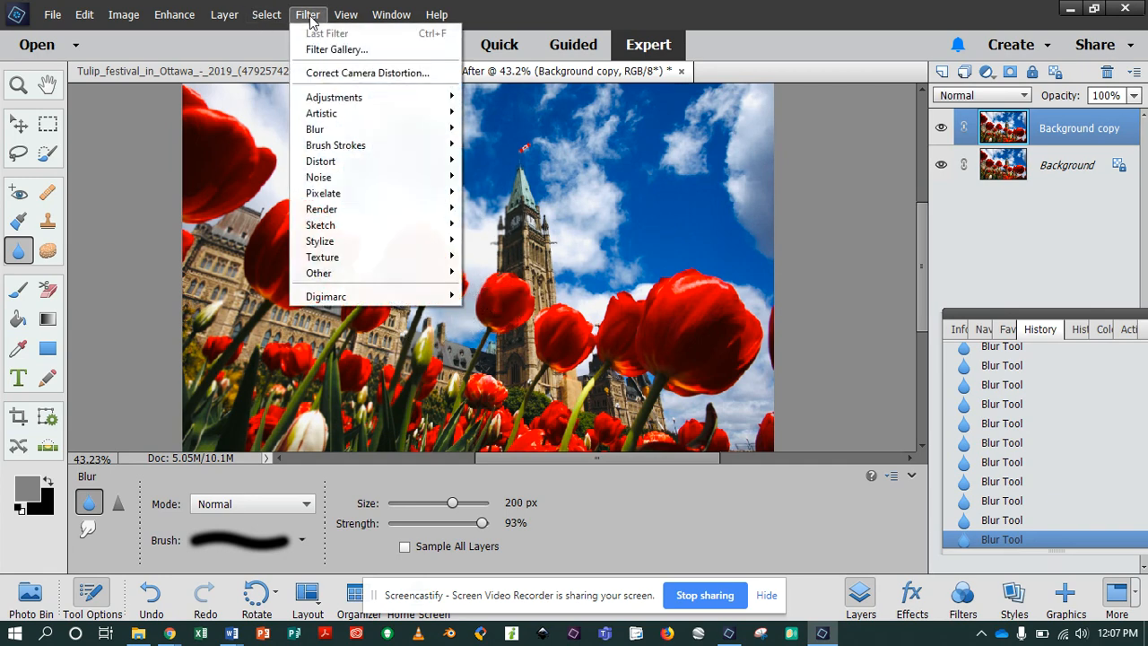
mouse_move(366, 133)
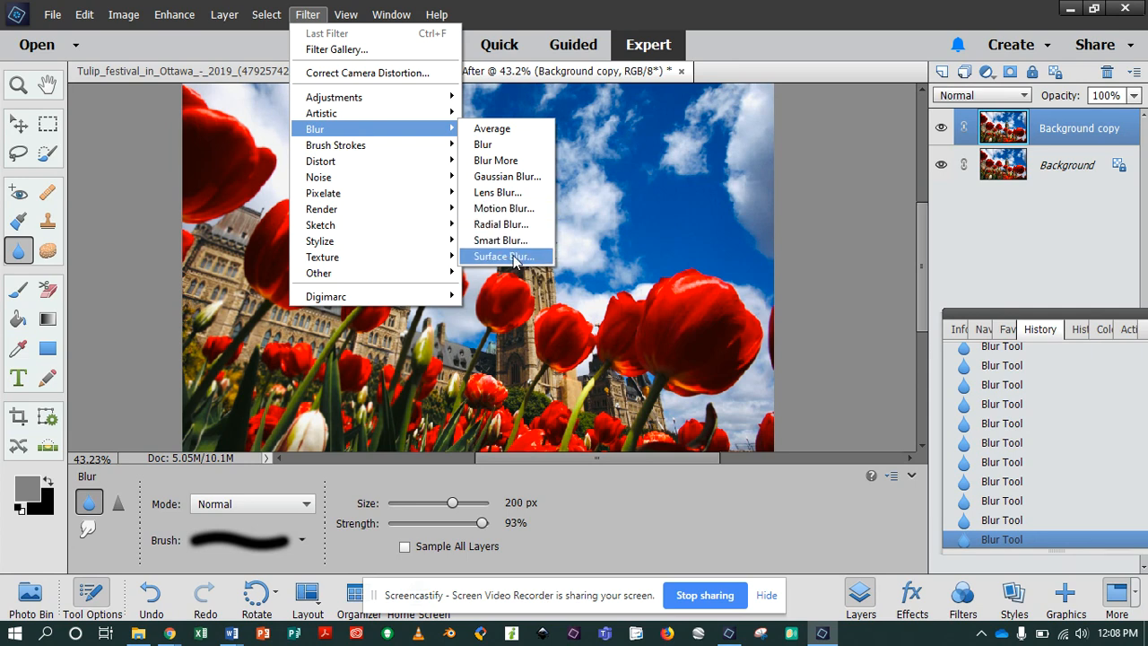
left_click(618, 228)
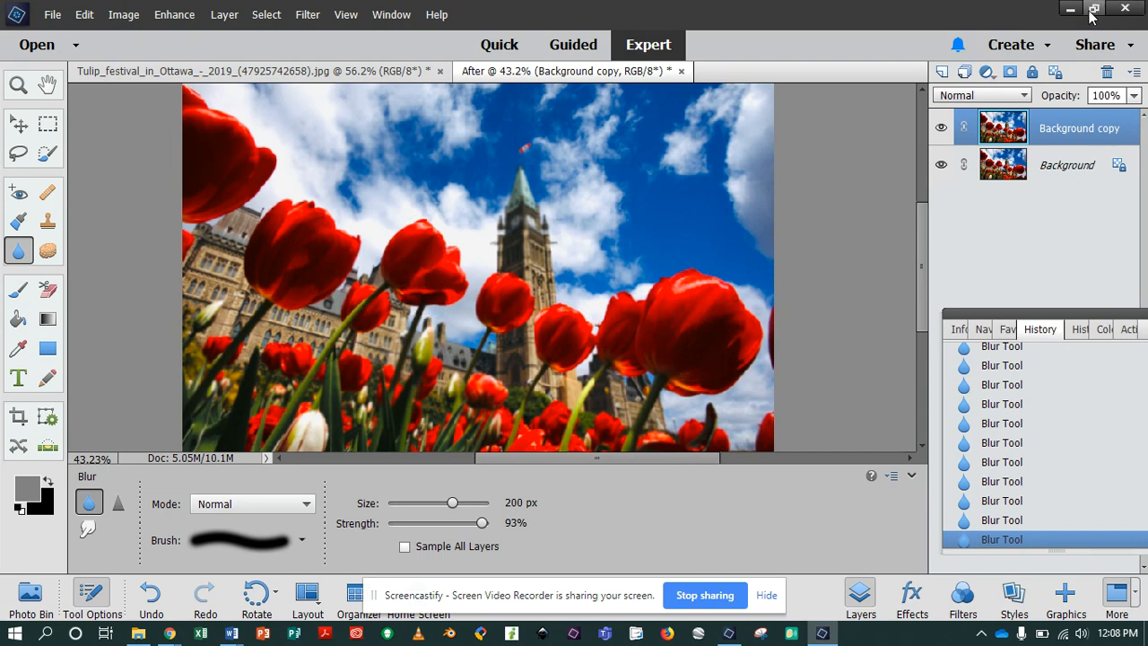
Step: Toggle the Background copy layer's visibility repeatedly to compare the blurred photo with the original
left_click(943, 132)
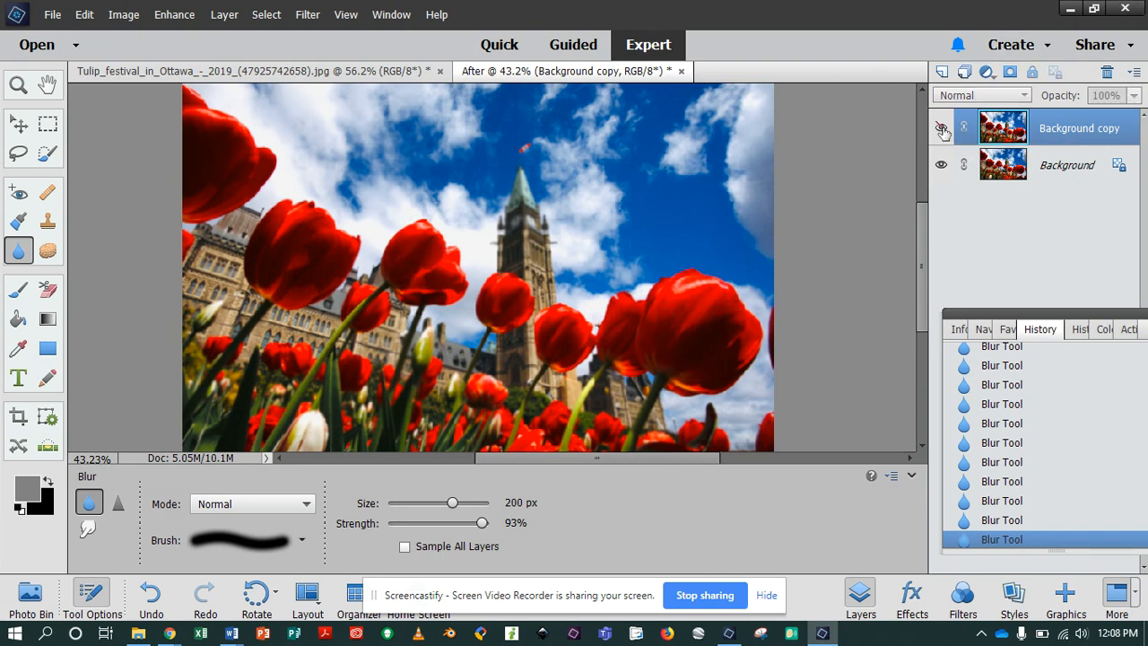
left_click(943, 132)
left_click(943, 132)
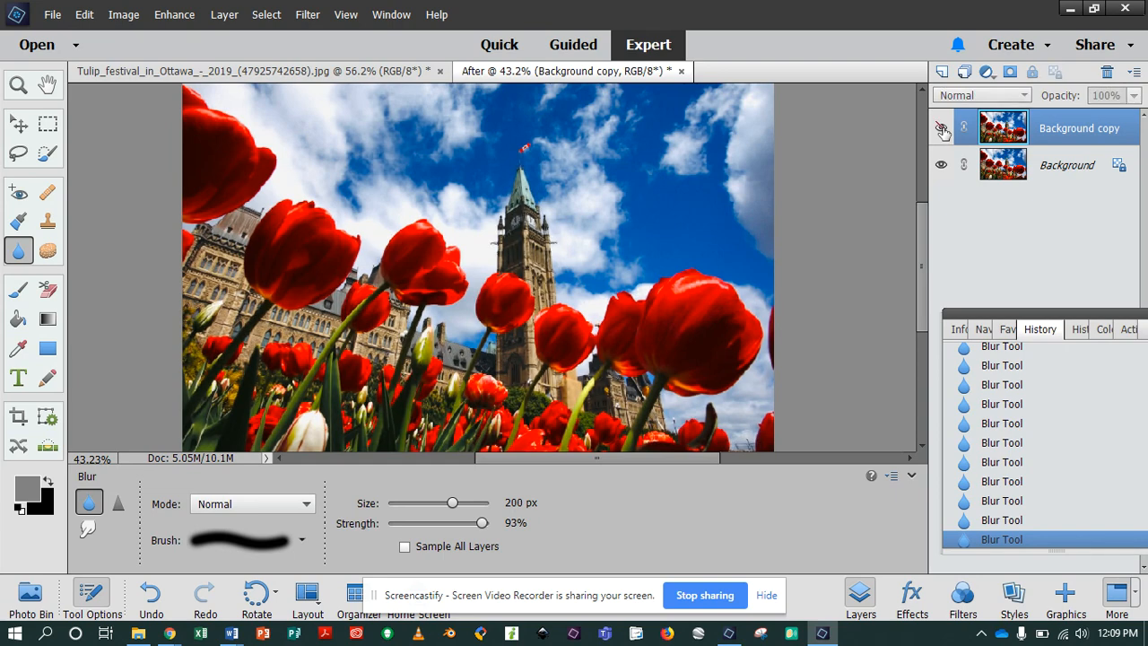
left_click(943, 132)
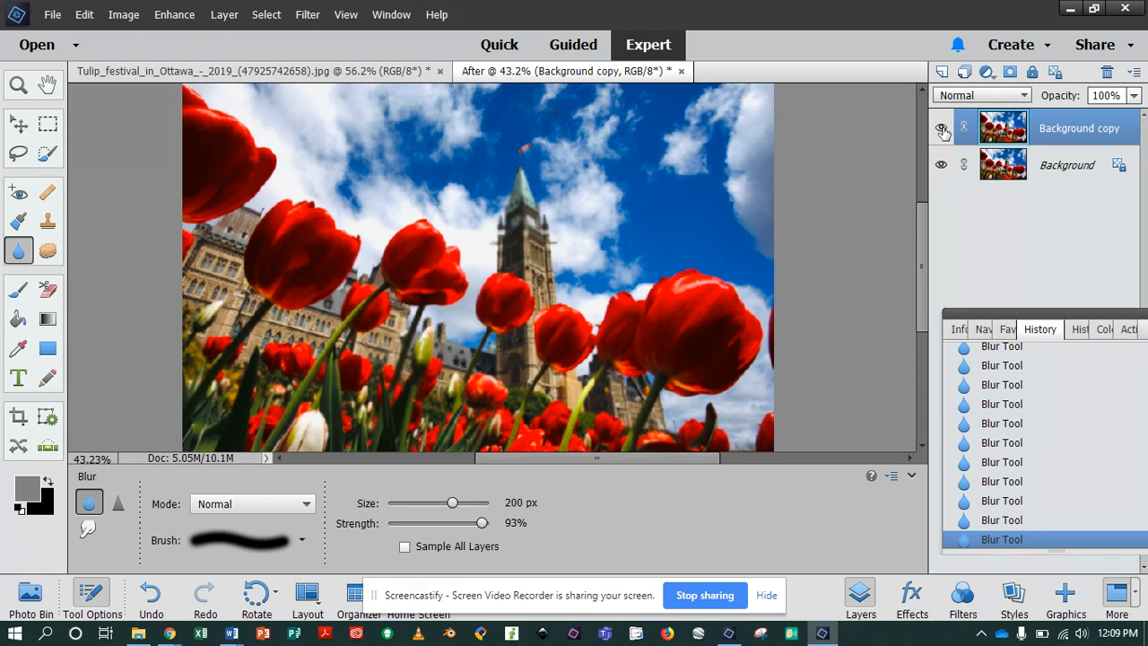
left_click(942, 132)
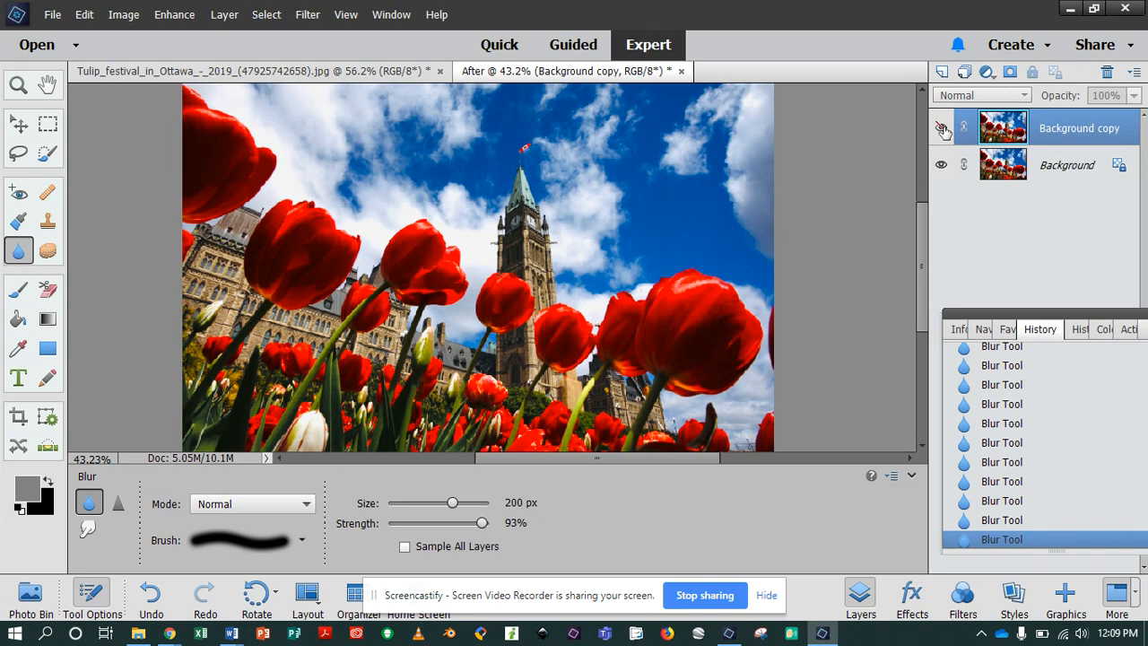
left_click(943, 130)
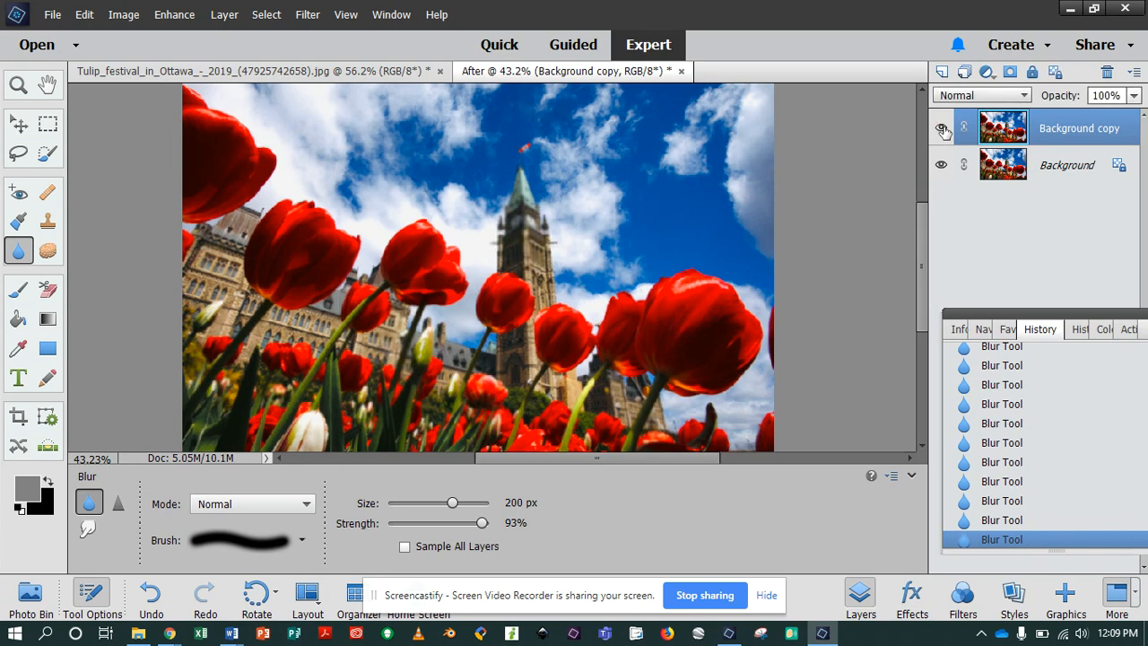
right_click(944, 132)
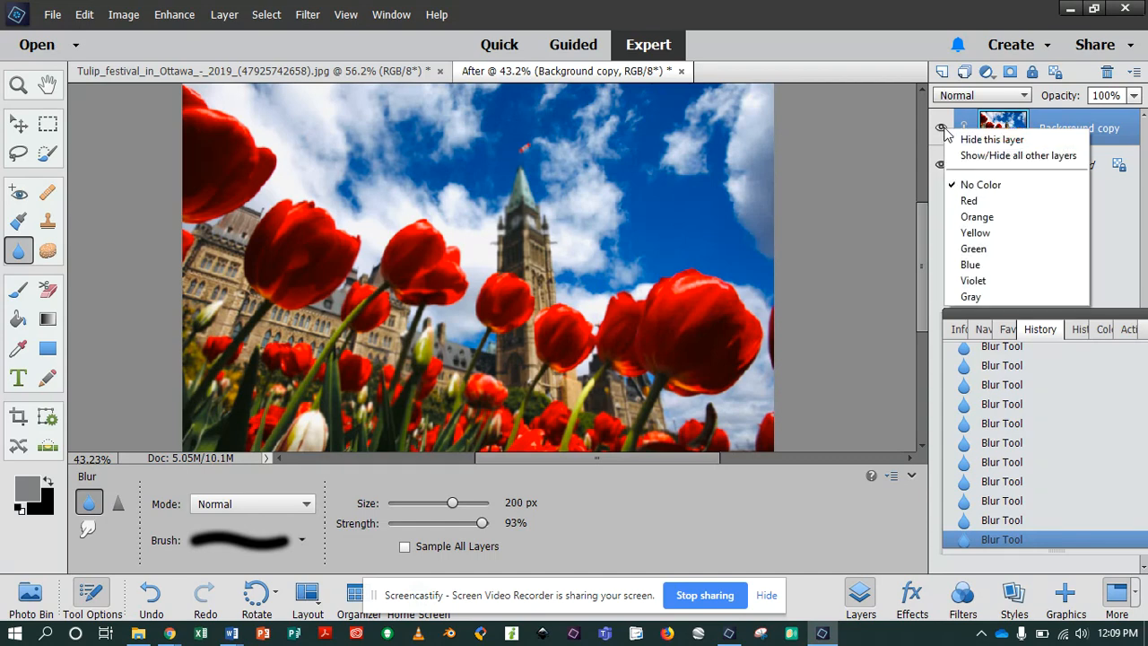
key("Escape")
left_click(942, 131)
left_click(942, 131)
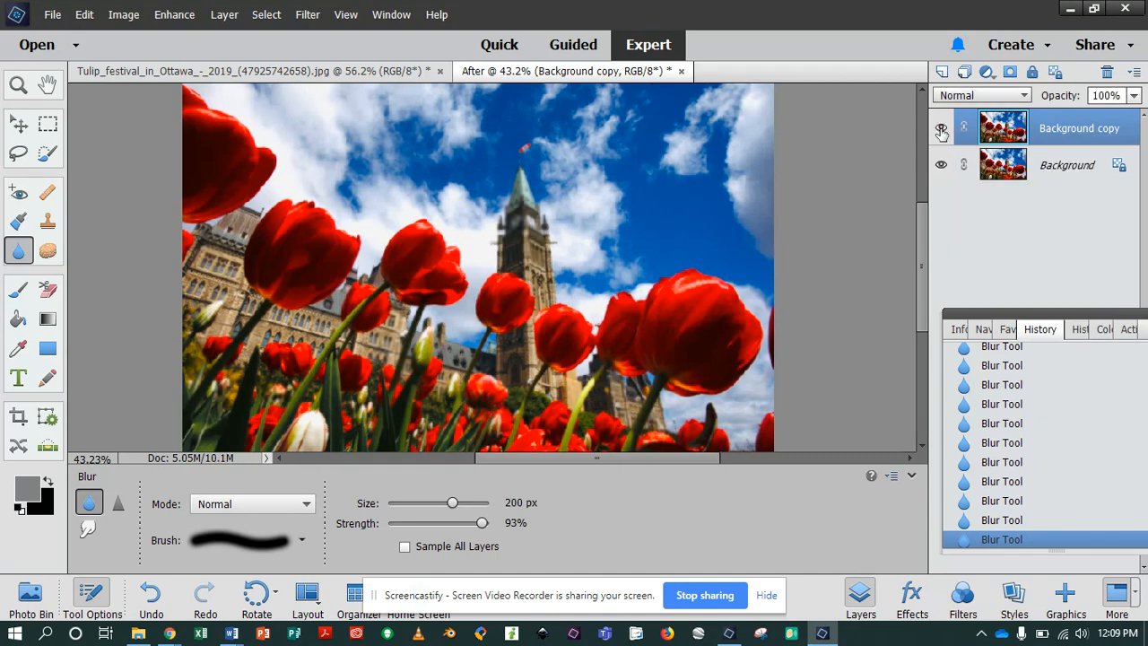
left_click(942, 131)
left_click(942, 131)
Step: Switch between the Smudge and Blur tools to compare their settings, finishing on the Smudge tool
left_click(88, 531)
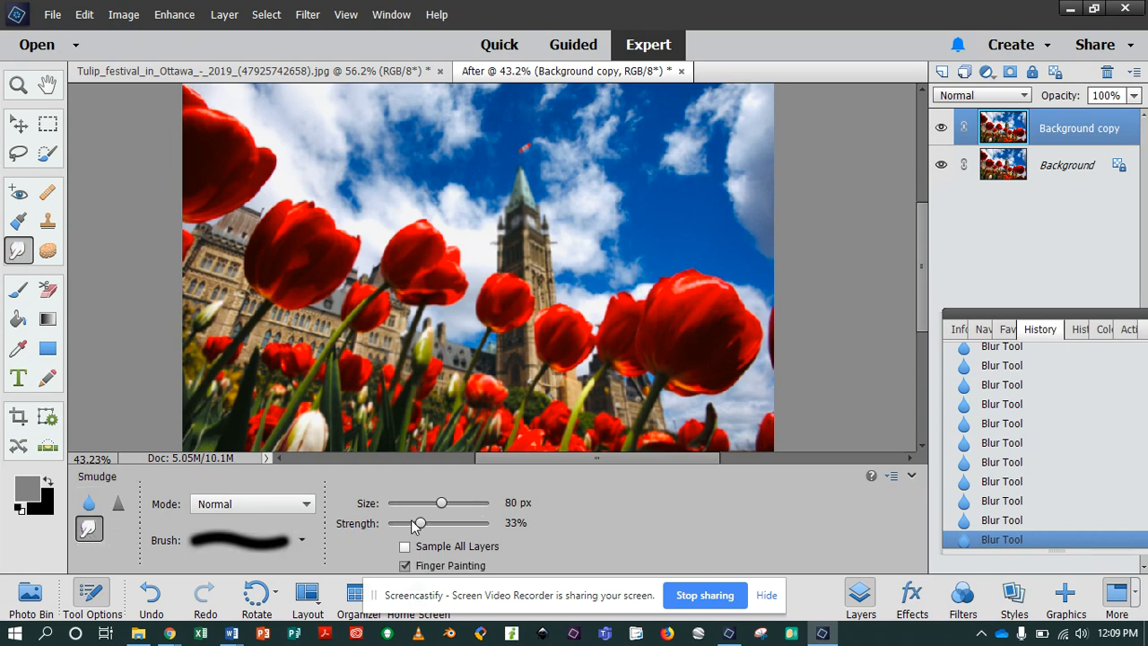
scroll(443, 555, "down", 1)
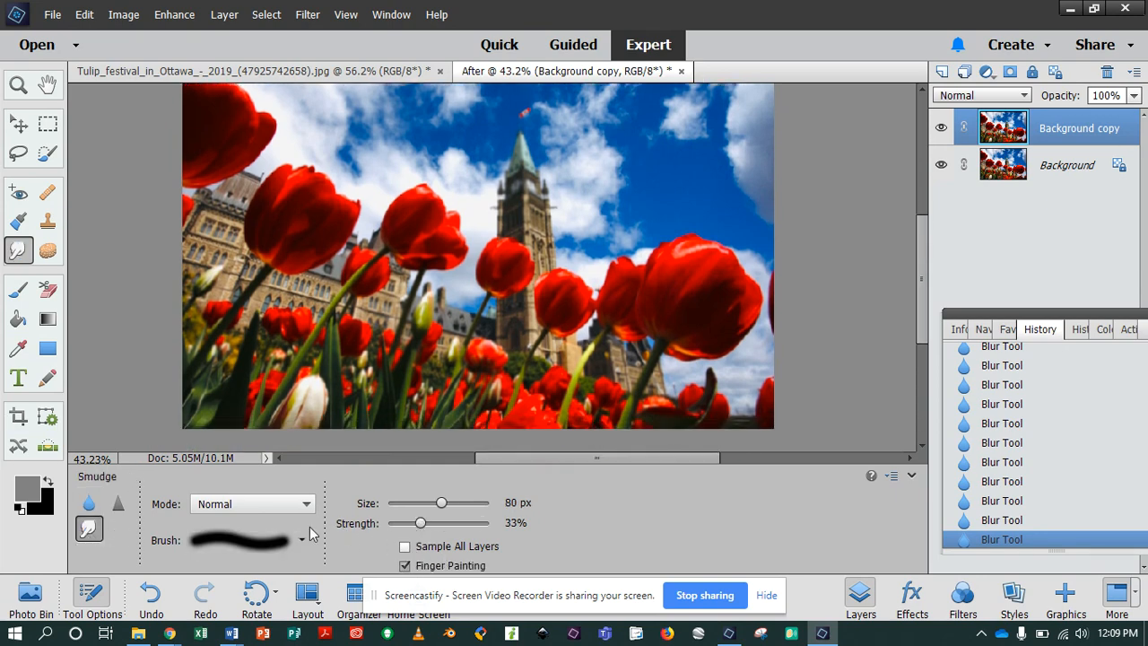
scroll(309, 535, "up", 1)
left_click(88, 503)
scroll(455, 536, "down", 1)
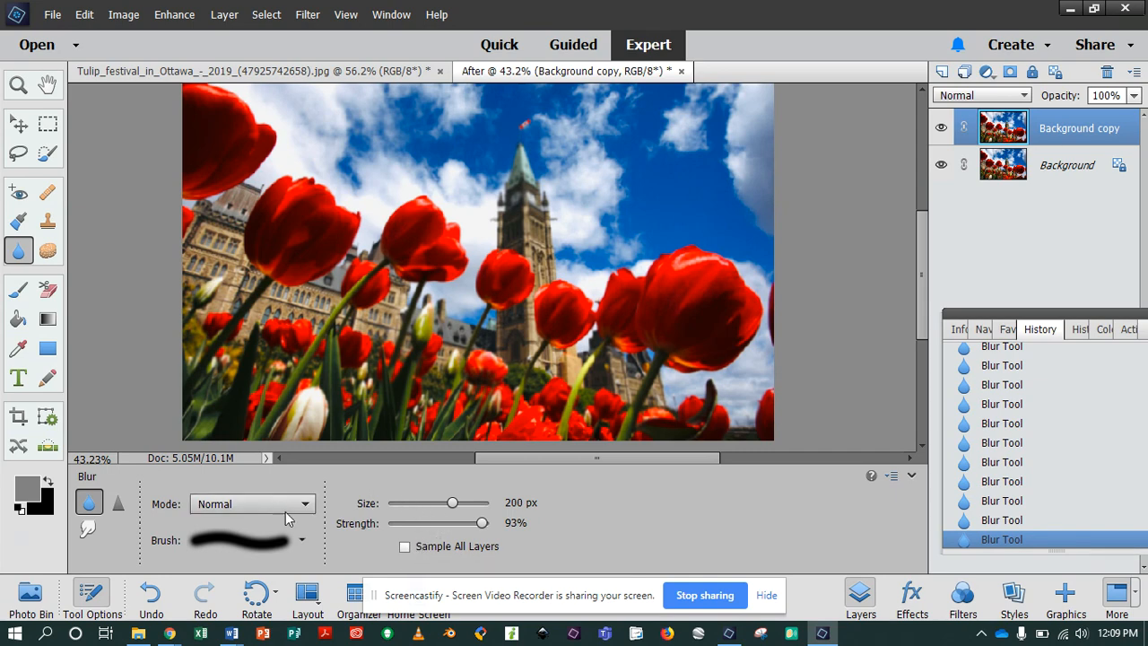
left_click(88, 530)
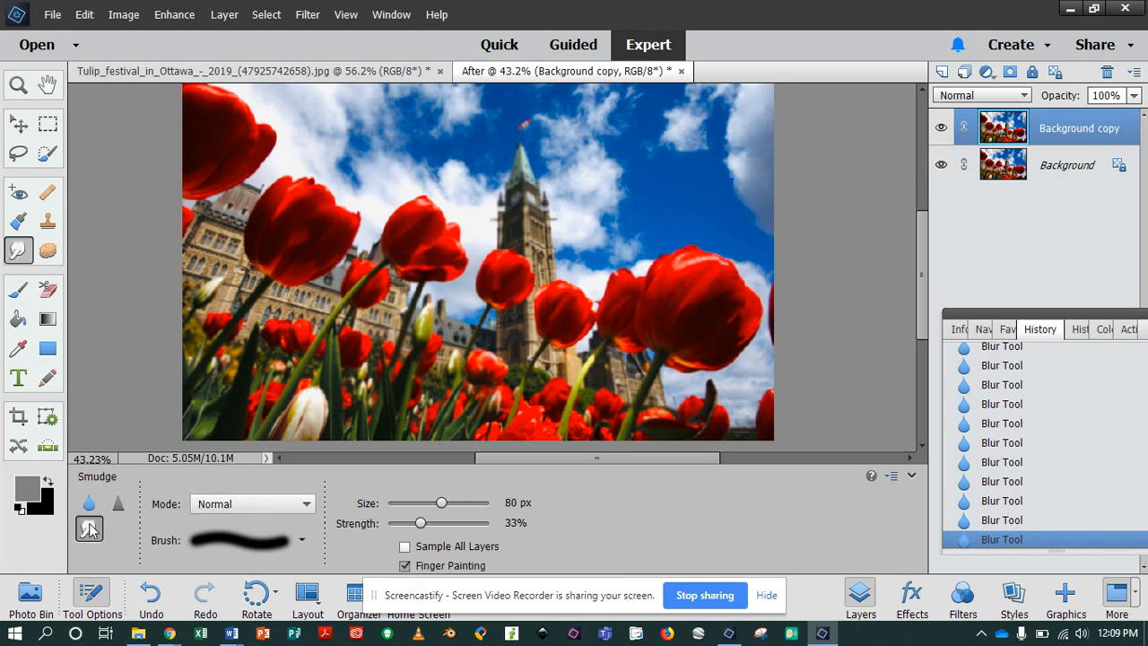
scroll(447, 537, "down", 1)
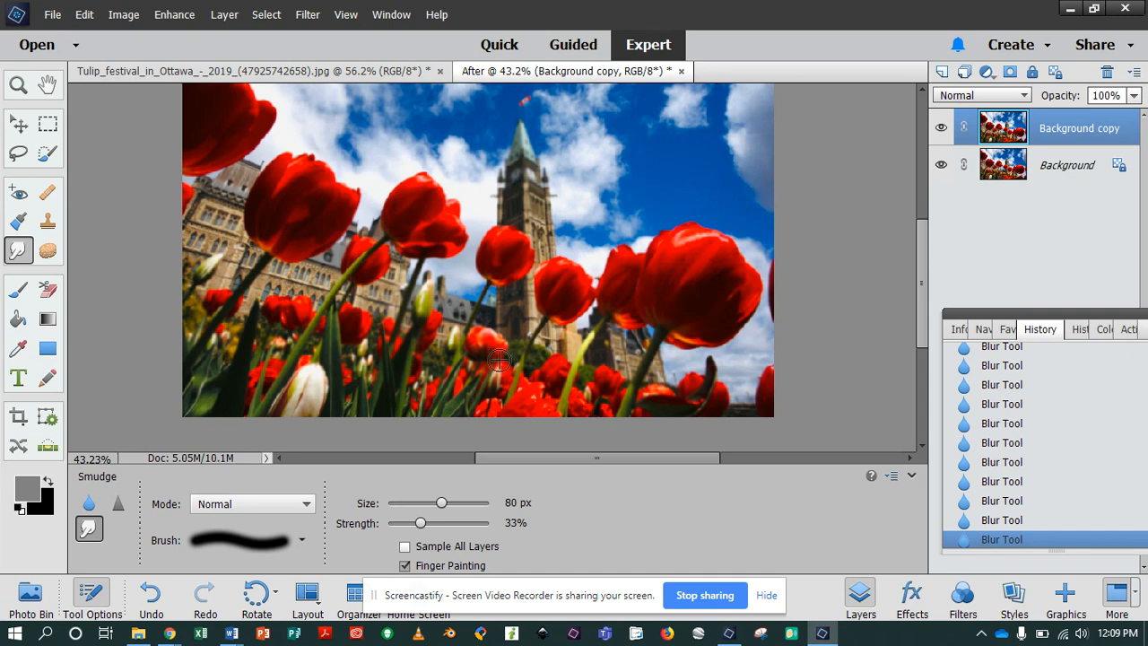
scroll(498, 359, "up", 2)
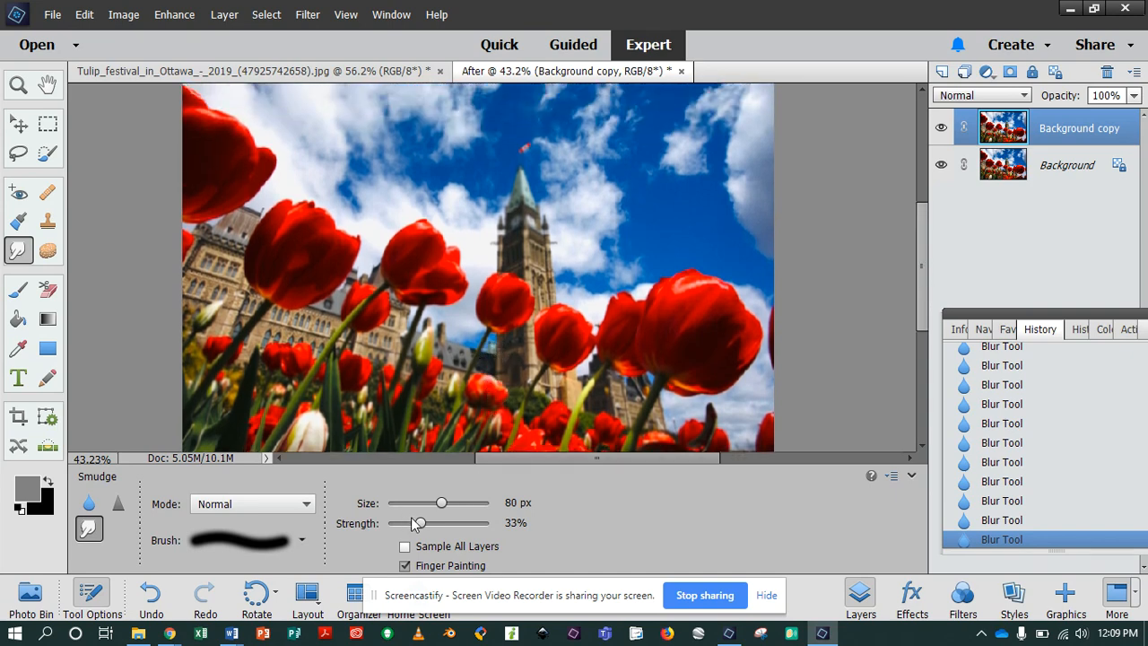
Step: Smudge the petals of the two large tulips in the left part of the photo with an 80 px brush at 33% strength
mouse_move(213, 154)
left_mouse_down()
mouse_move(194, 128)
mouse_move(192, 89)
left_mouse_up()
mouse_move(195, 130)
left_mouse_down()
mouse_move(233, 120)
mouse_move(205, 158)
mouse_move(203, 143)
mouse_move(218, 152)
mouse_move(276, 118)
left_mouse_up()
mouse_move(244, 165)
left_mouse_down()
mouse_move(293, 130)
mouse_move(207, 228)
mouse_move(256, 183)
mouse_move(233, 214)
mouse_move(187, 218)
left_mouse_up()
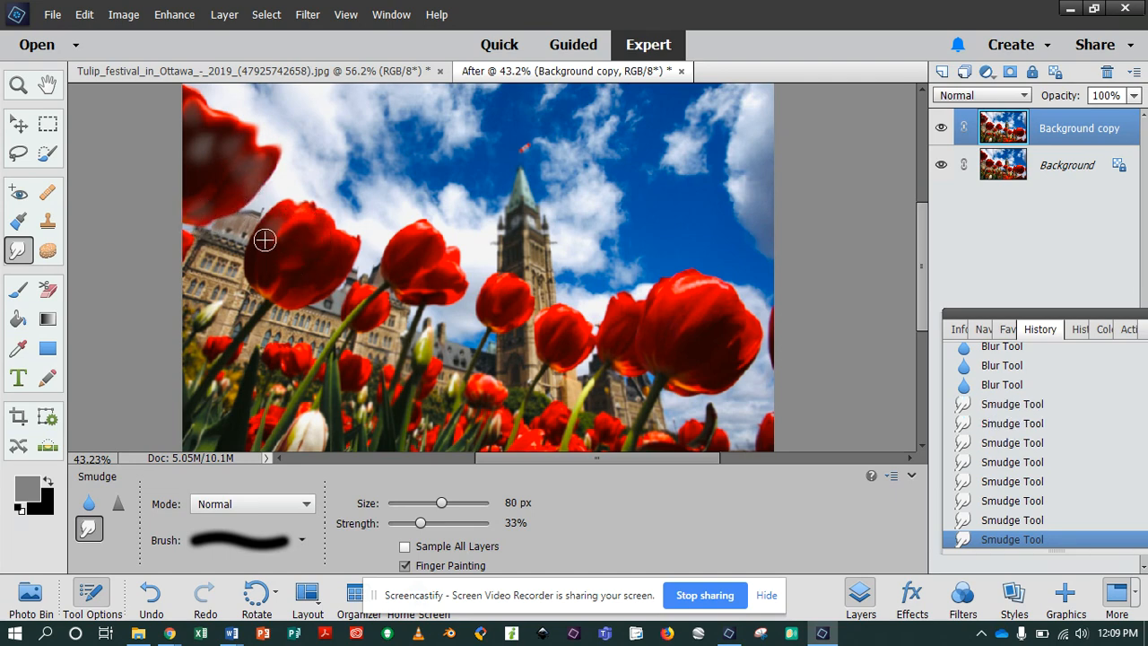
mouse_move(264, 239)
left_mouse_down()
mouse_move(341, 224)
mouse_move(318, 283)
mouse_move(275, 270)
mouse_move(293, 239)
mouse_move(290, 207)
mouse_move(309, 174)
mouse_move(305, 204)
mouse_move(357, 206)
left_mouse_up()
left_click_drag(349, 249, 378, 218)
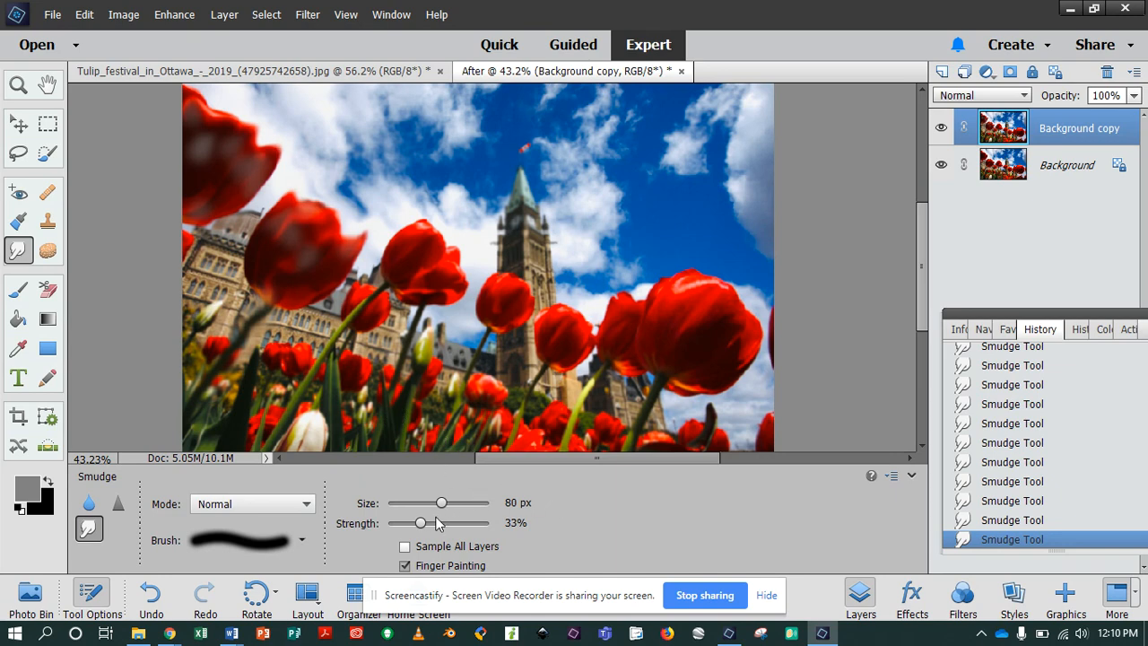
Step: Set the Smudge strength to 23% and smudge the third large tulip, the lower-left buds, the clock tower and the flowers beneath it
left_click_drag(422, 247, 425, 217)
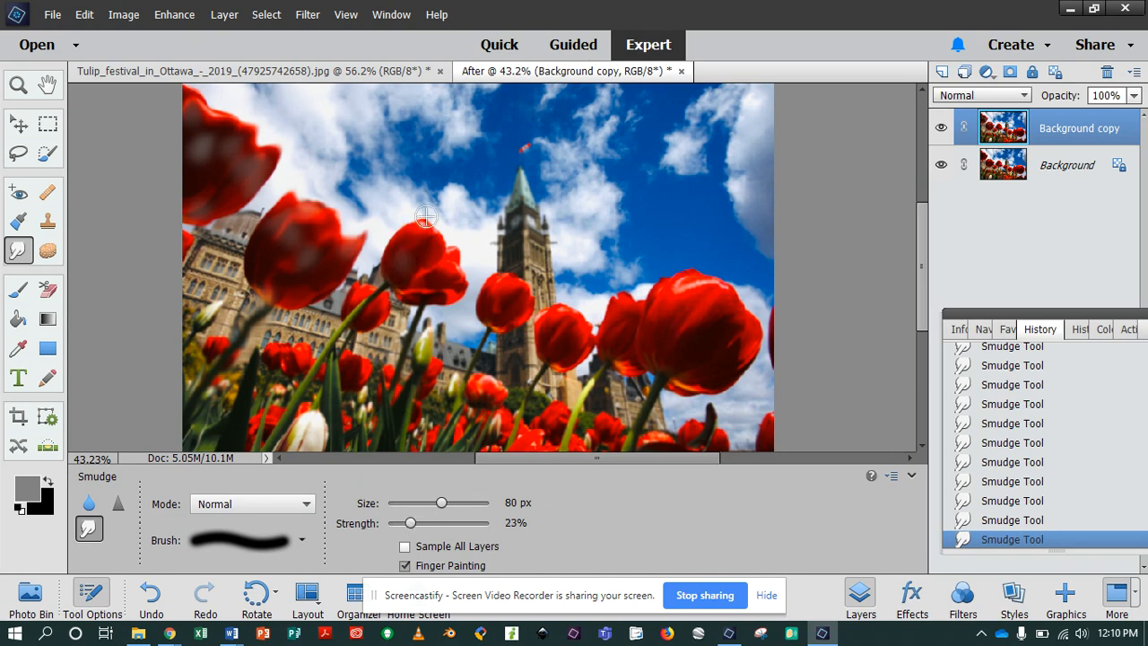
mouse_move(440, 269)
left_mouse_down()
mouse_move(469, 301)
mouse_move(436, 307)
left_mouse_up()
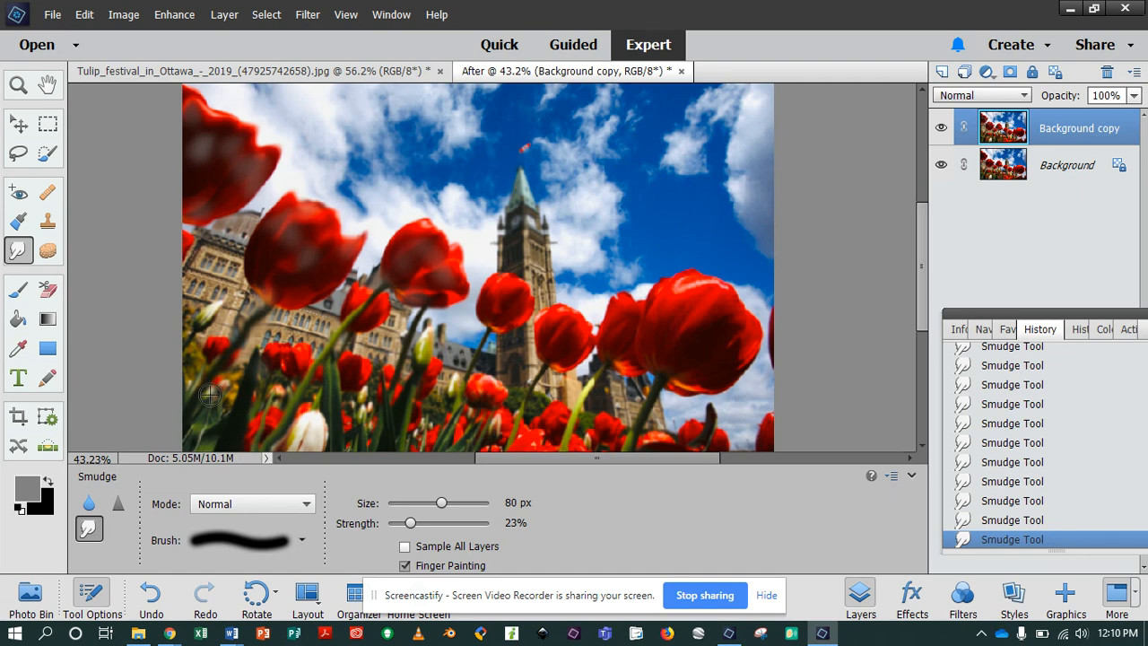
left_click_drag(217, 303, 196, 329)
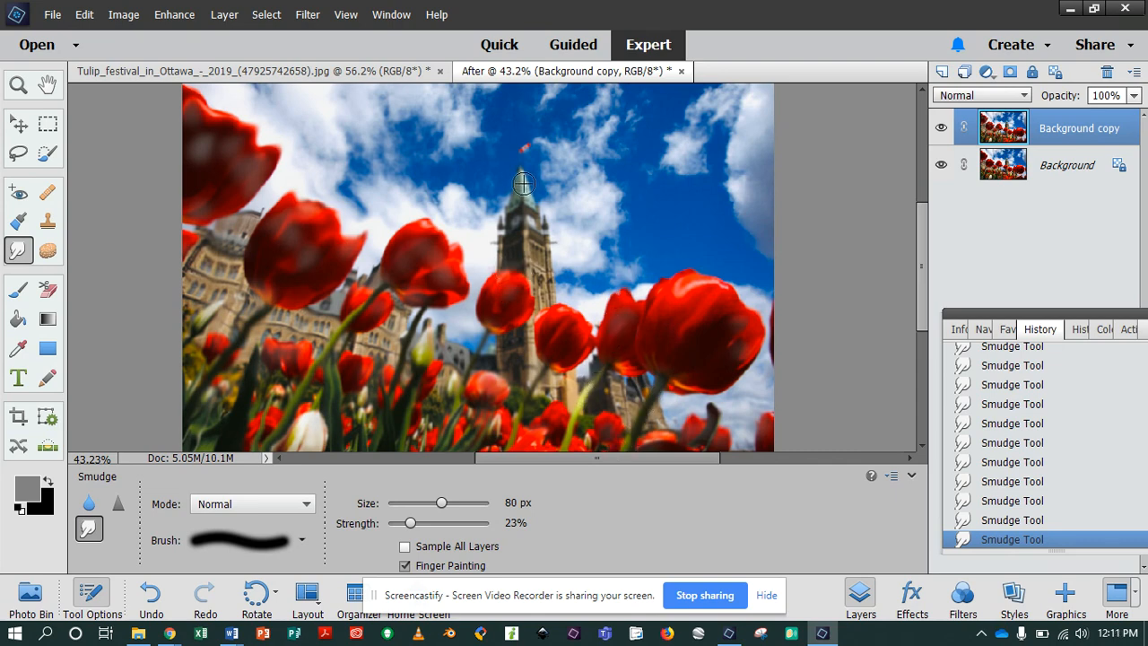
left_click_drag(505, 227, 539, 288)
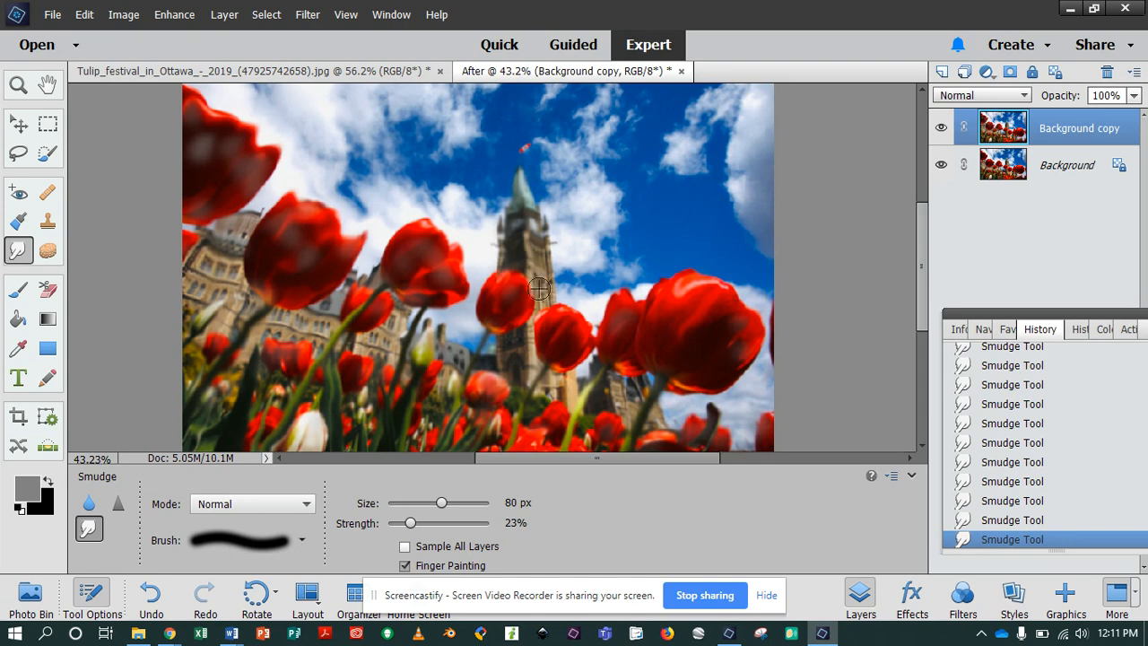
left_click_drag(529, 339, 494, 377)
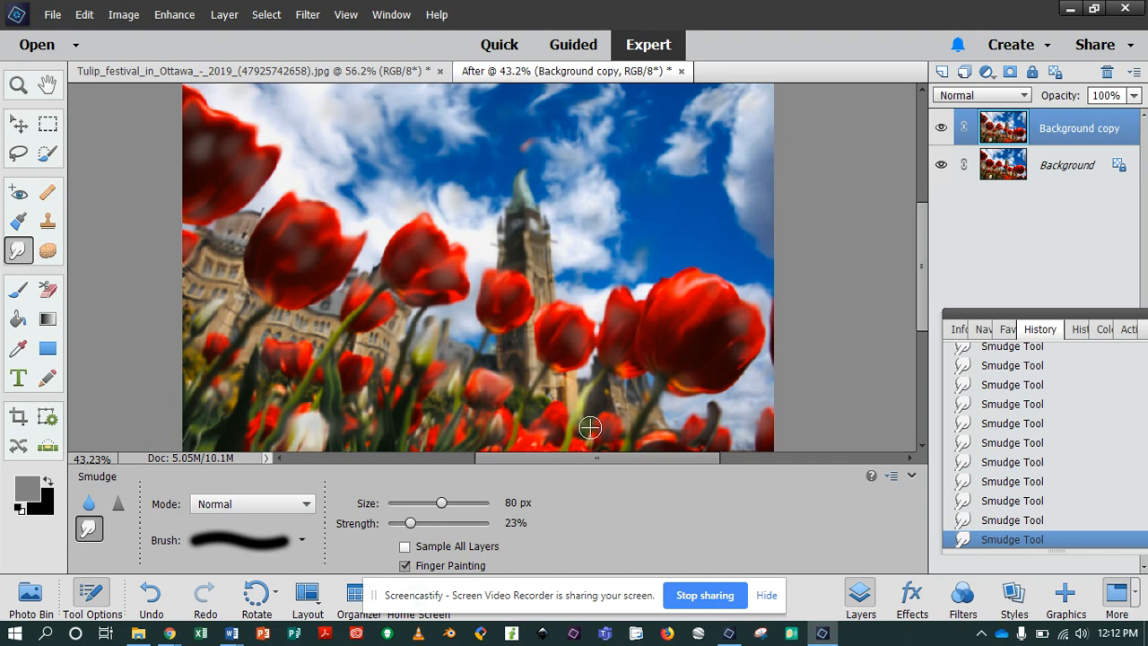
Step: Hide and show the Background copy layer to compare the smudged photo with the original
left_click(942, 131)
left_click(941, 131)
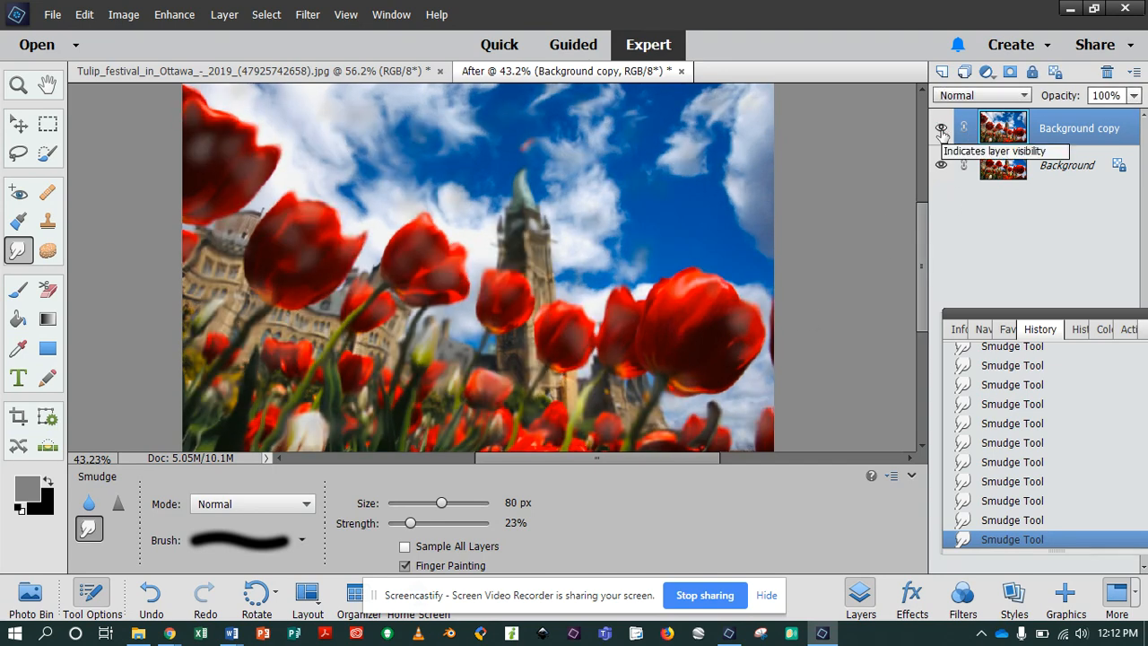
left_click(941, 131)
left_click(942, 131)
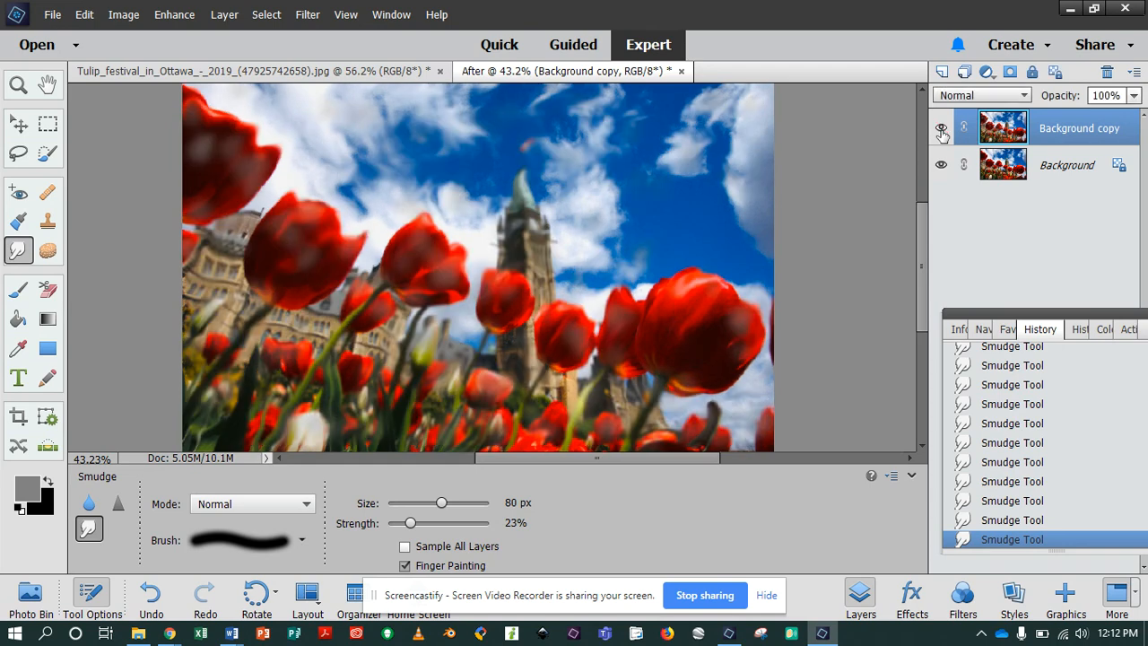
left_click(941, 131)
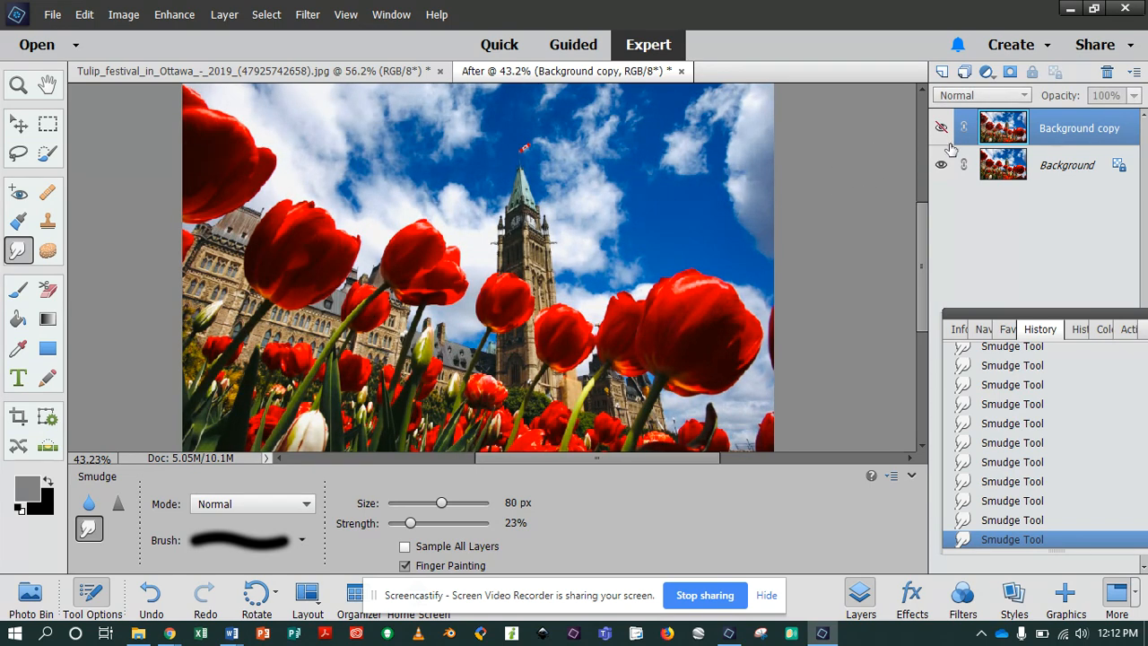
left_click(942, 128)
Step: Switch to the Sharpen tool and adjust its brush size, finishing at 175 px
left_click(119, 504)
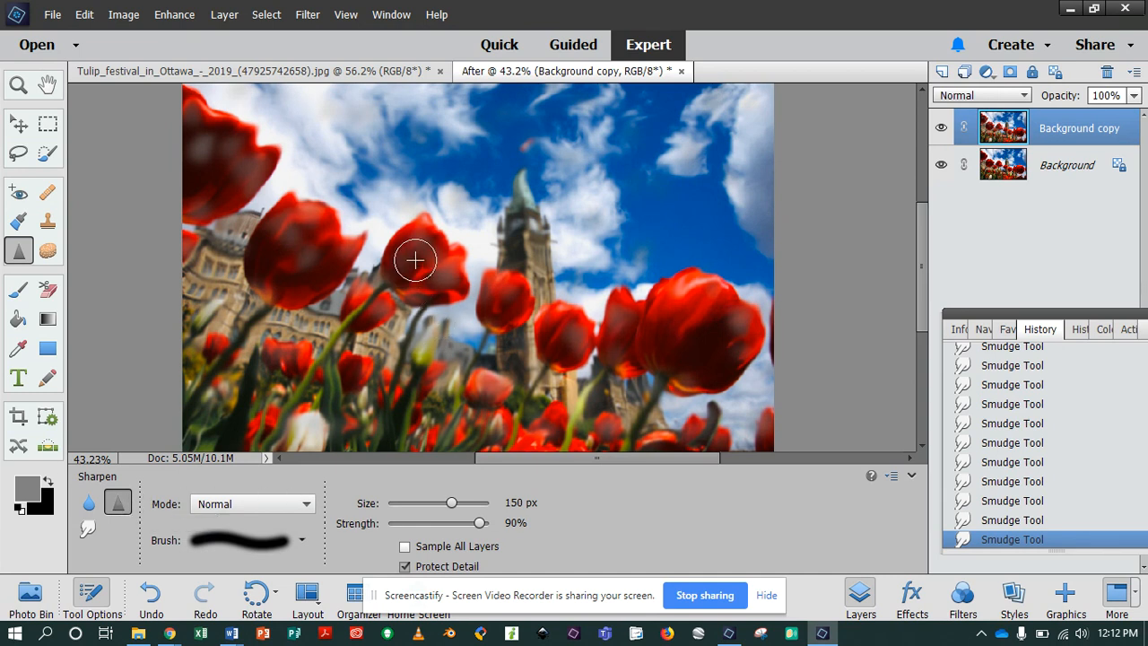
key("period")
key("period")
key("period")
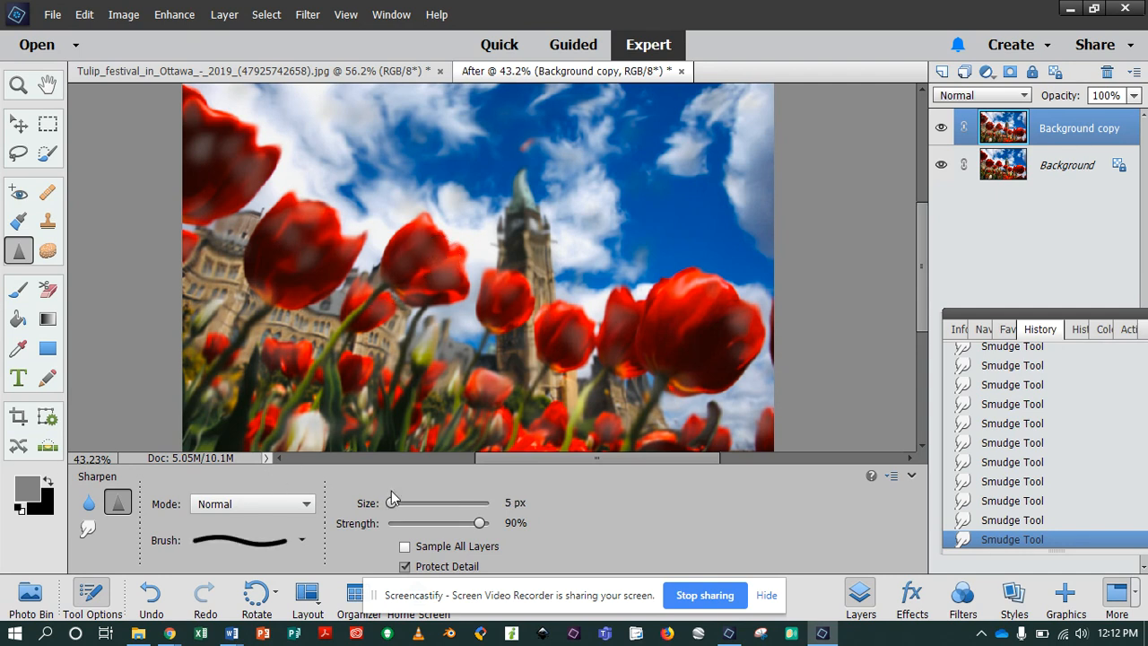
left_click_drag(426, 509, 439, 508)
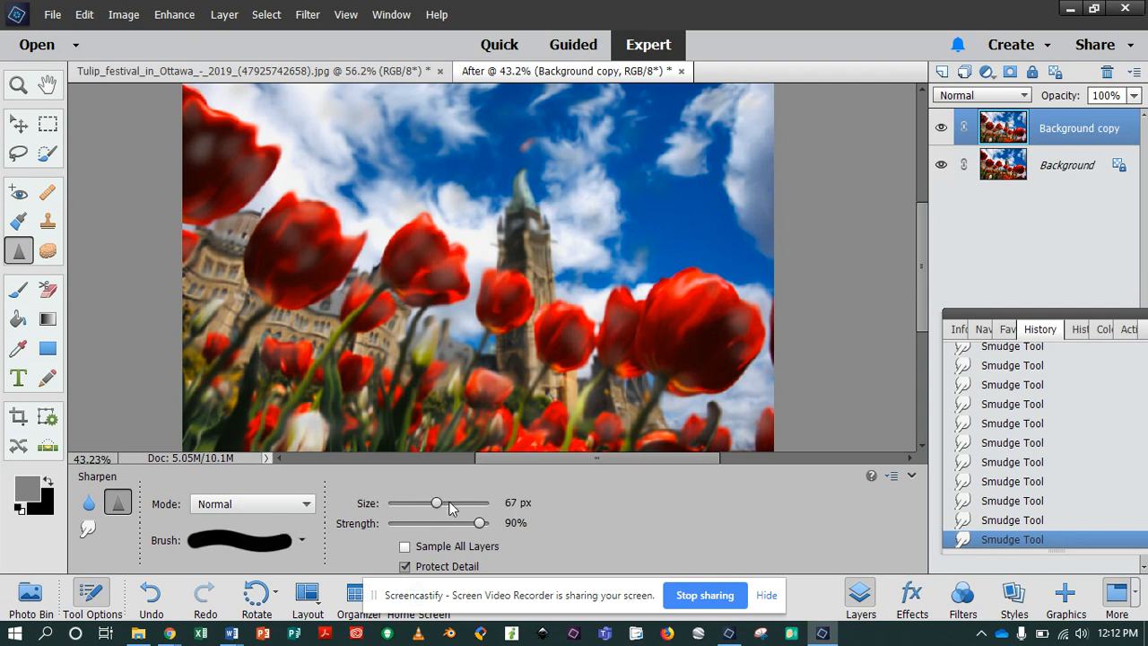
key("bracketright")
key("bracketright")
key("bracketright")
key("bracketright")
key("bracketright")
key("bracketright")
key("bracketright")
Step: Sharpen the petals of the second and third large tulips from the left on the Background copy layer
left_click(433, 273)
left_click(422, 273)
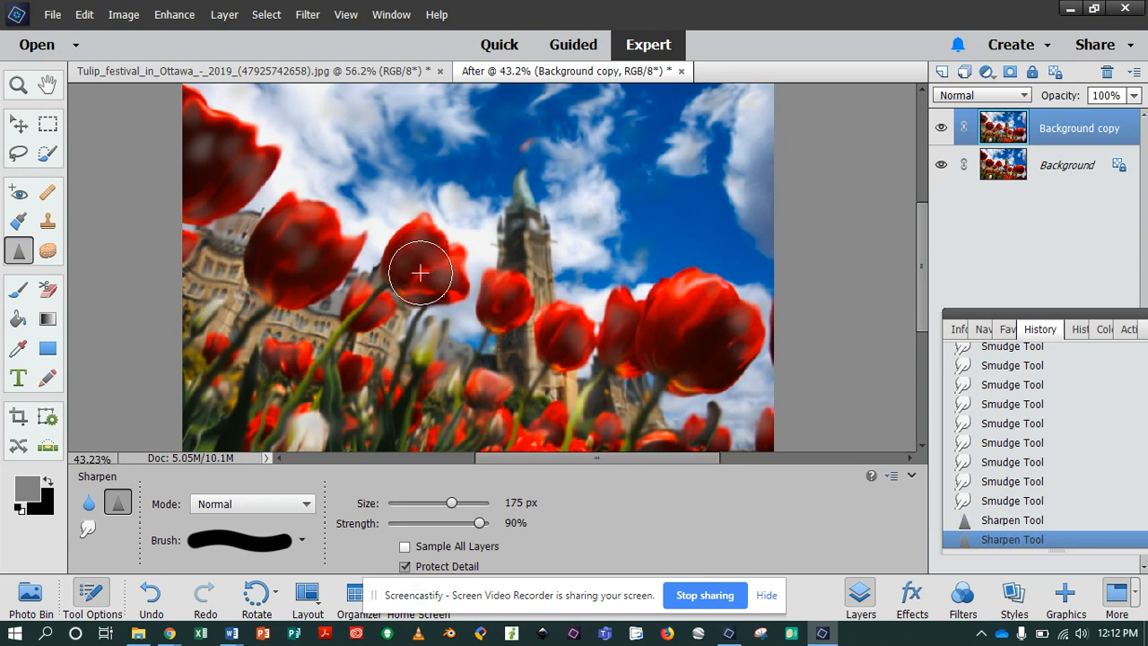
left_click(413, 273)
left_click(288, 261)
left_click(315, 232)
left_click(268, 271)
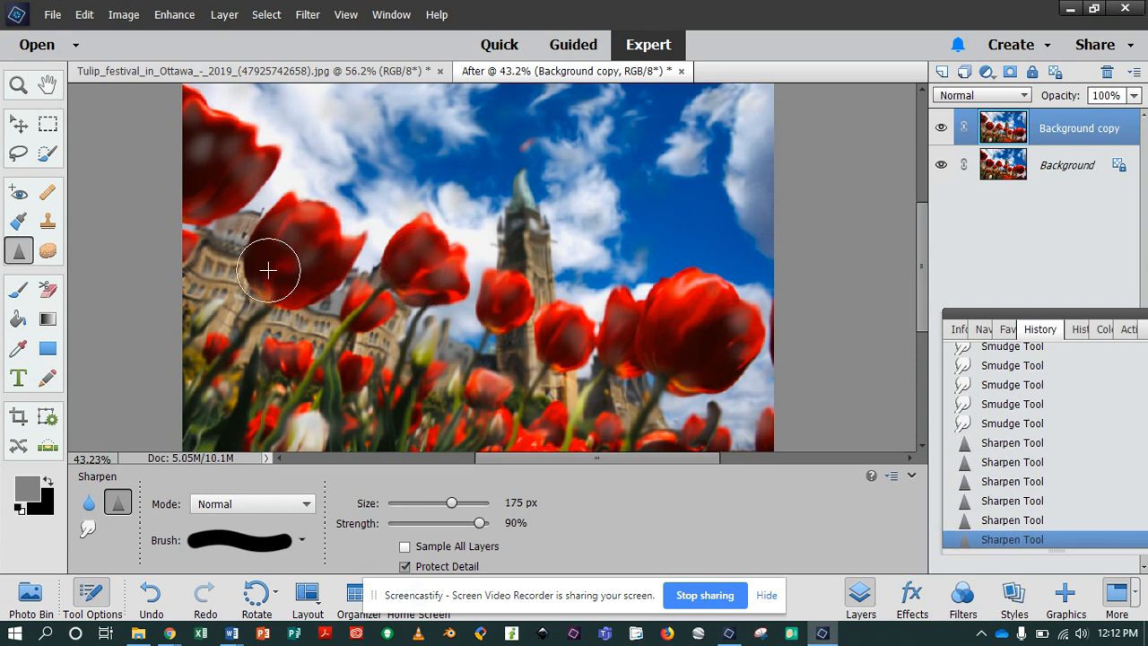
left_click(285, 238)
left_click(318, 212)
left_click(335, 229)
left_click(347, 255)
left_click(326, 275)
left_click(288, 270)
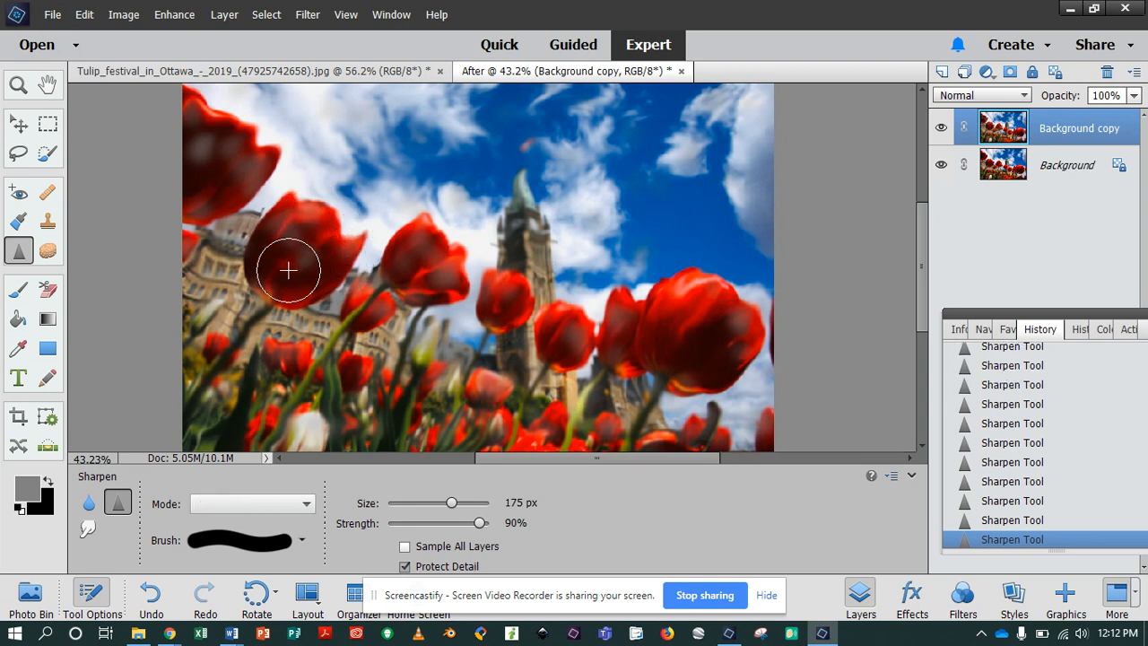
Step: Sharpen the upper-left tulip, the small red tulips beneath it and the white tulip near the photo's lower edge
left_click(222, 122)
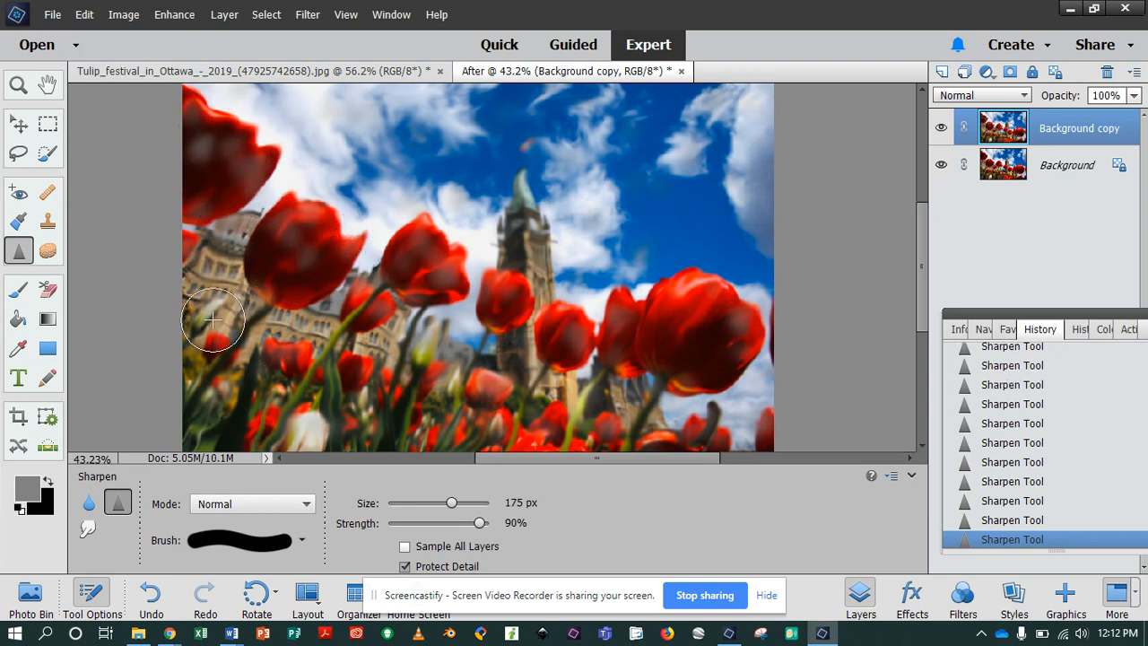
left_click(298, 351)
left_click(283, 363)
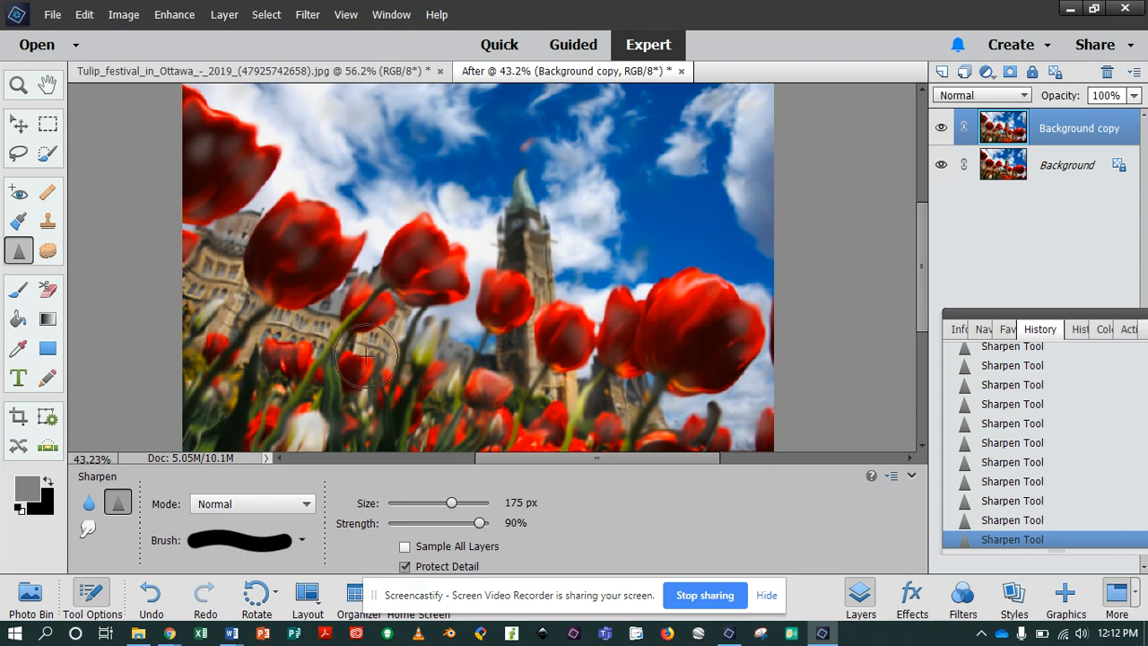
left_click(310, 428)
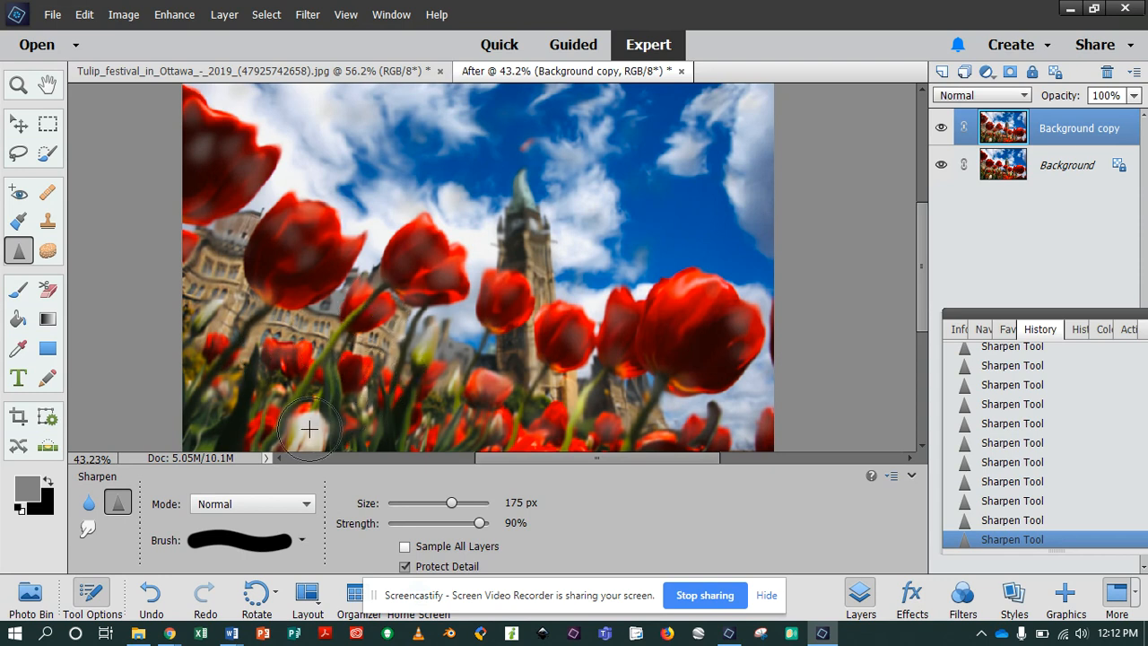
Step: Try sharpening the white bud and the clock tower, and step back to an earlier Sharpen state in the history
left_click(425, 331)
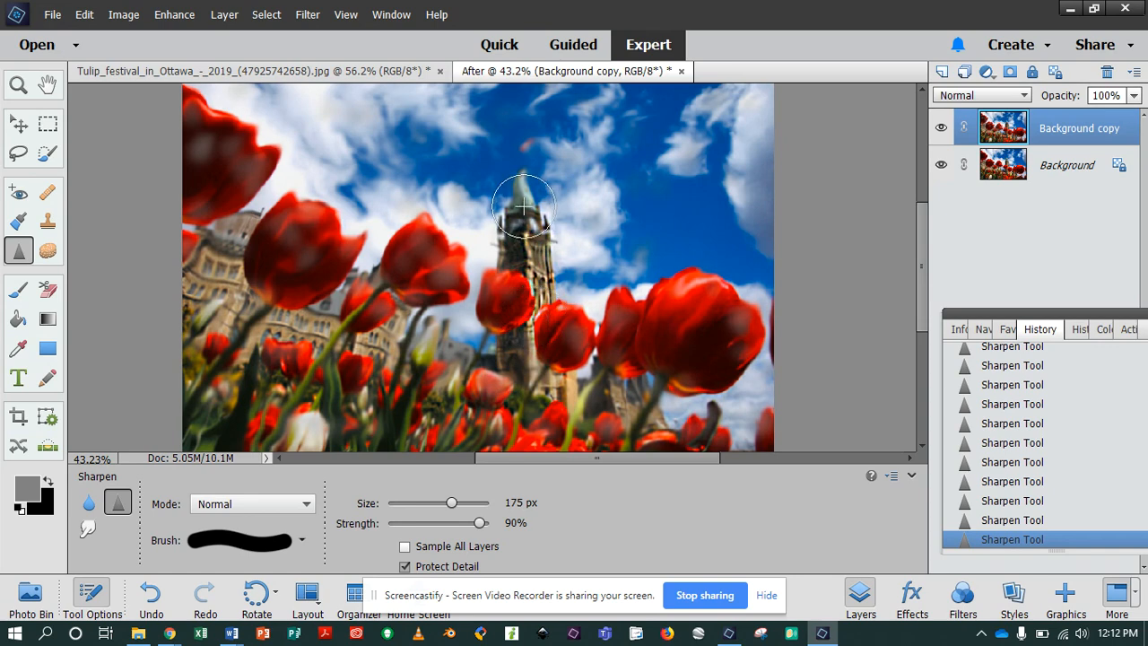
mouse_move(522, 204)
left_mouse_down()
mouse_move(527, 281)
mouse_move(524, 194)
mouse_move(543, 285)
mouse_move(520, 360)
left_mouse_up()
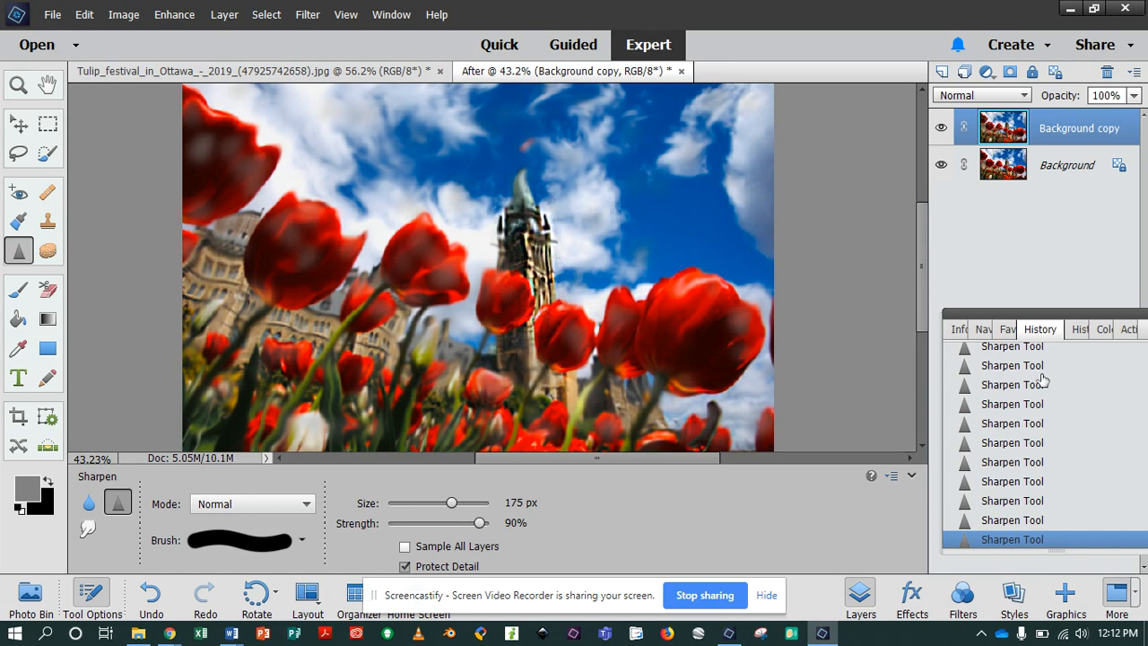
left_click(994, 463)
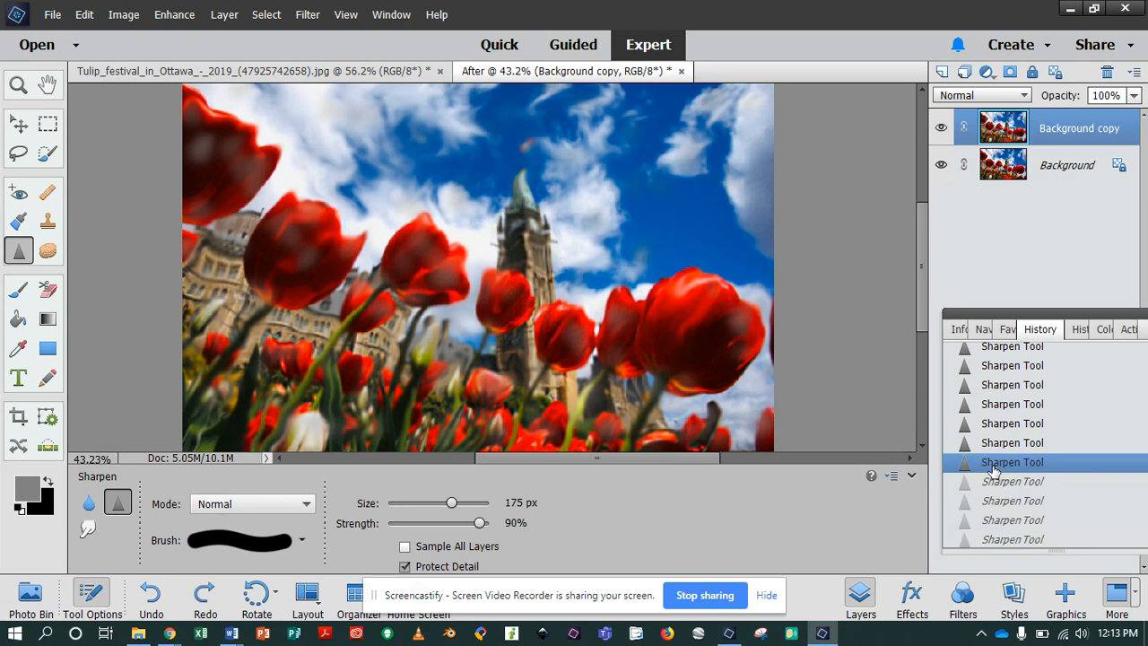
Step: Sharpen the large tulip at the right, the building and the small lower tulips, and revert the last few strokes
left_click(693, 297)
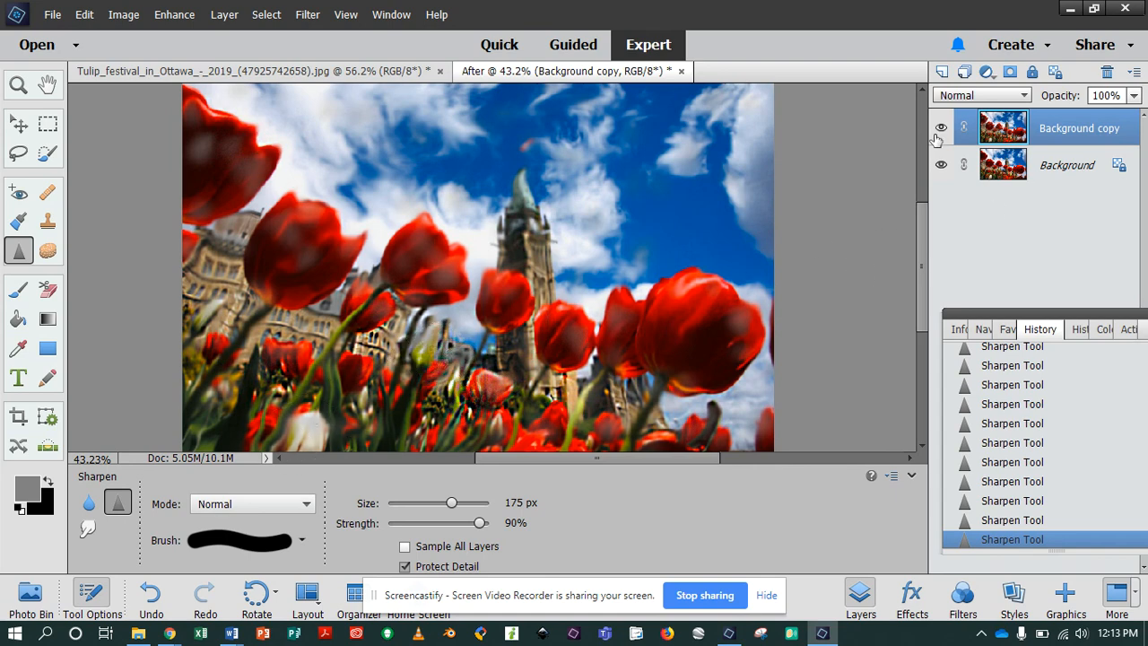
left_click(992, 483)
left_click(996, 463)
left_click(999, 443)
left_click(1002, 426)
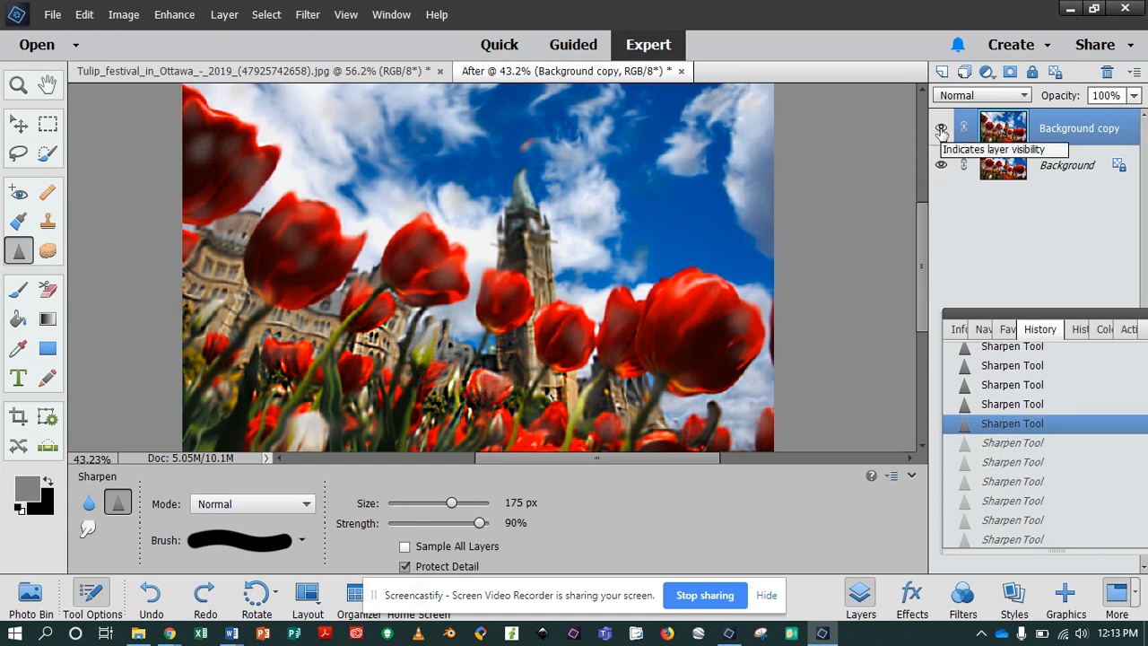
Step: Toggle the visibility of the Background copy layer off and on to compare the sharpened photo with the original
left_click(941, 130)
left_click(941, 130)
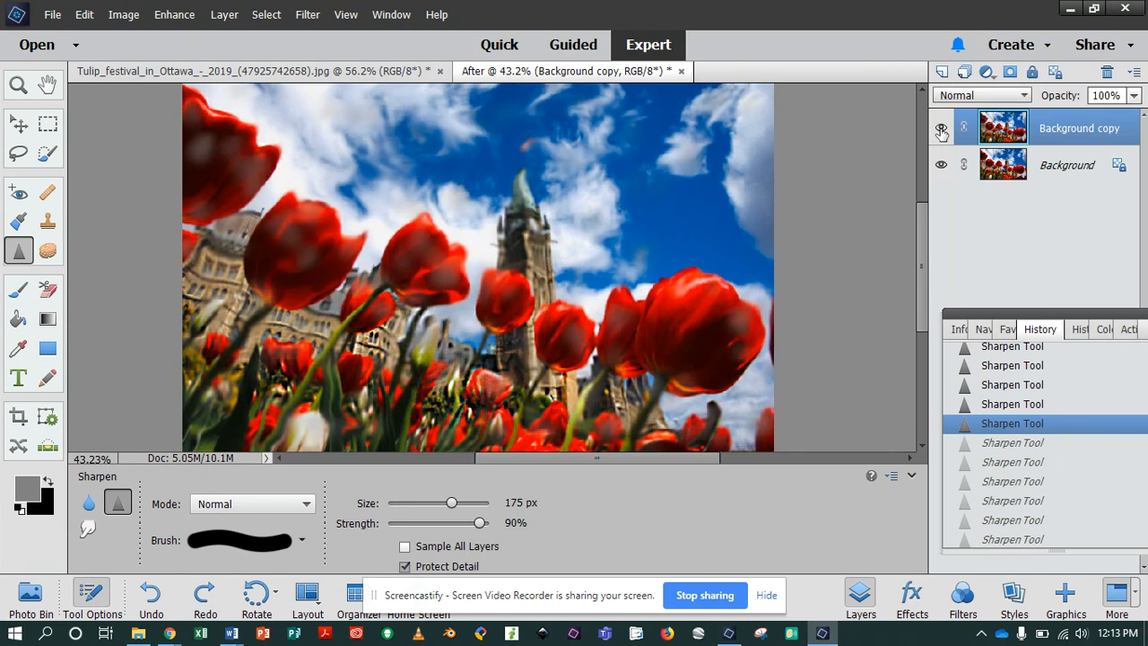
left_click(941, 130)
left_click(941, 130)
left_click(54, 16)
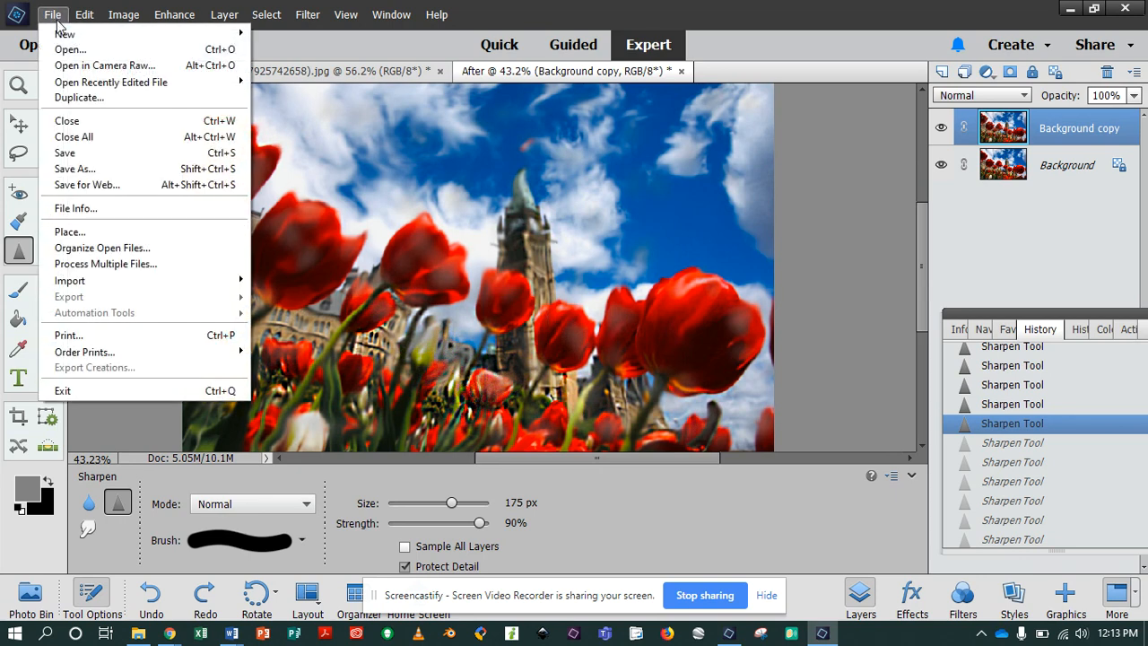
mouse_move(63, 36)
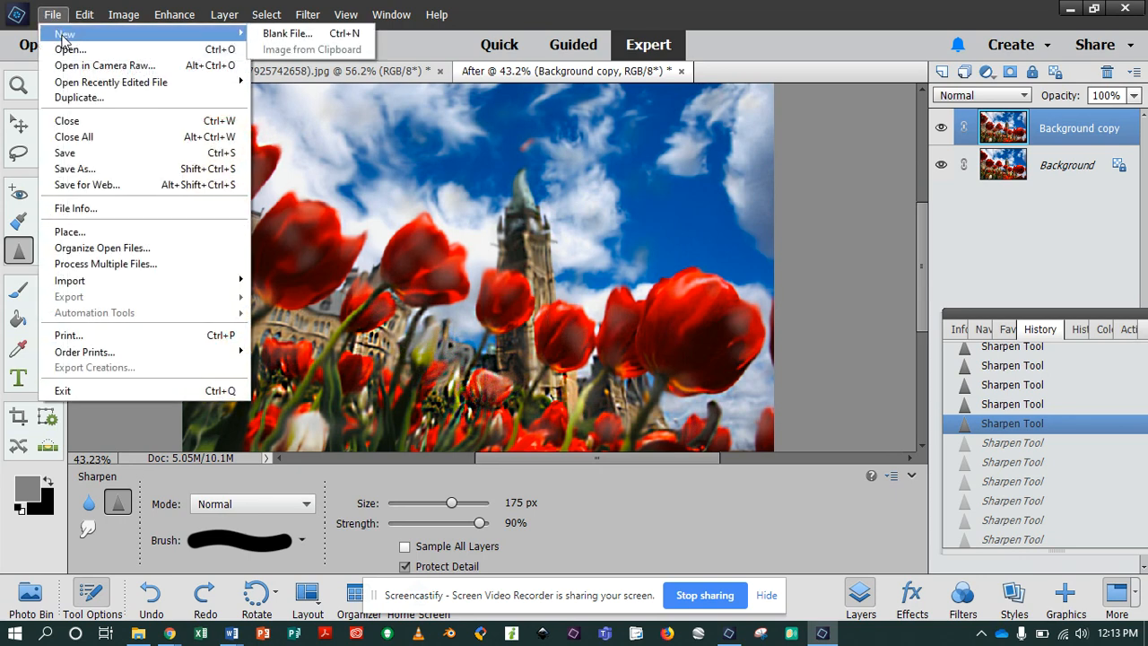
left_click(770, 49)
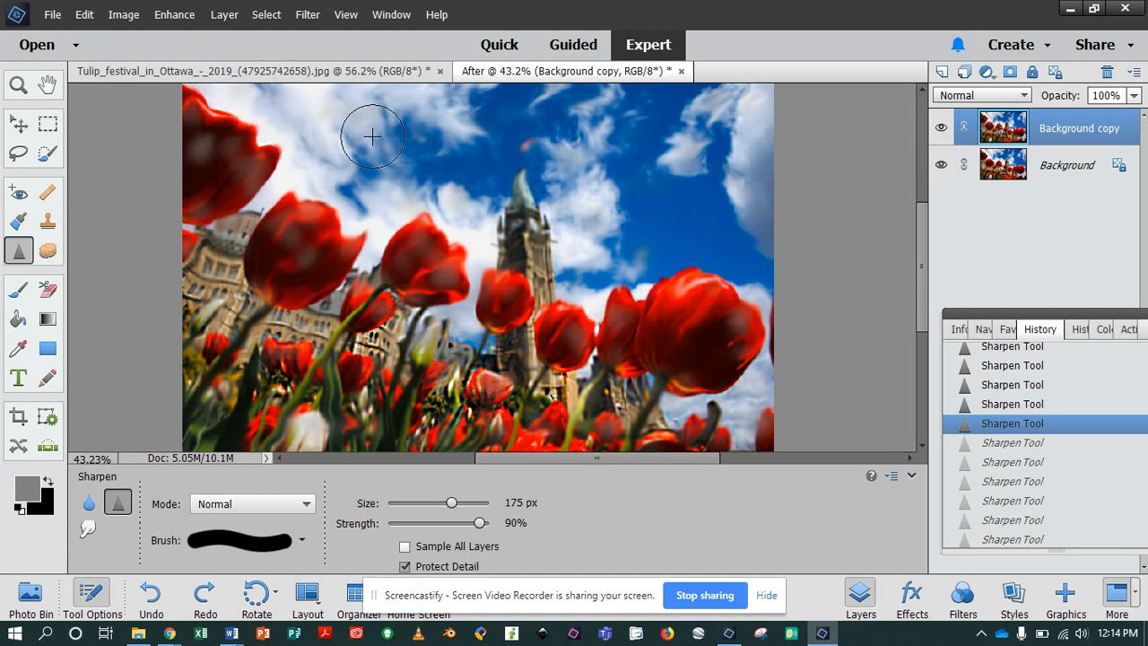
Step: Try sharpening the third large tulip from the left at 90% strength, and step back through the history to remove those strokes
mouse_move(433, 282)
left_mouse_down()
mouse_move(420, 252)
mouse_move(400, 265)
mouse_move(421, 260)
mouse_move(432, 292)
mouse_move(456, 272)
left_mouse_up()
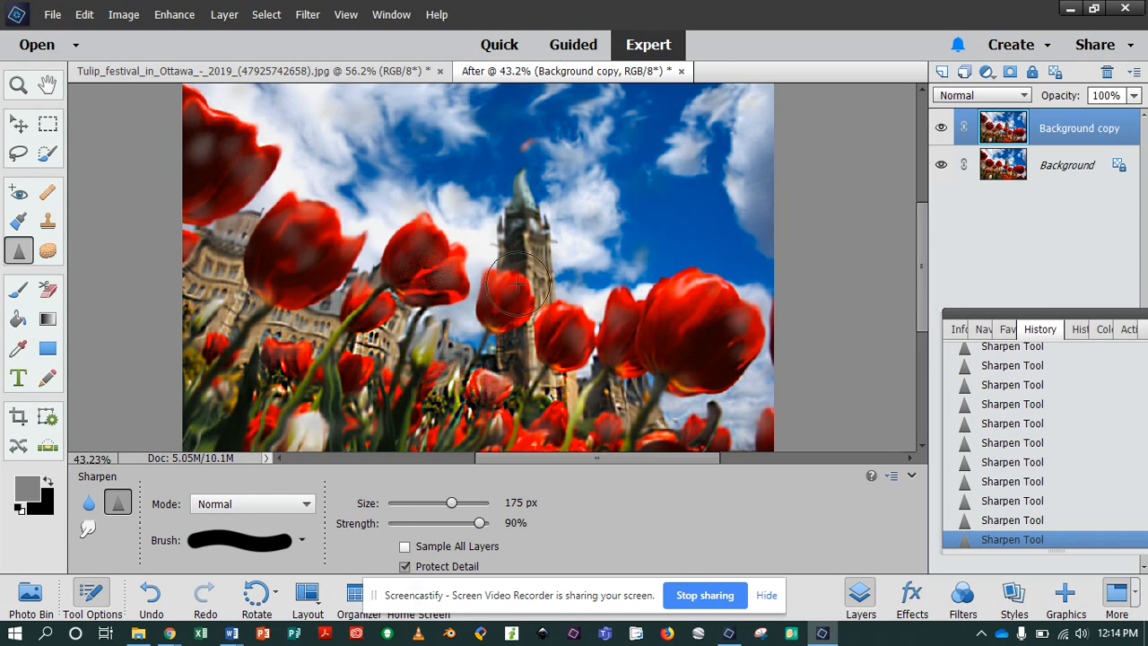
left_click(1002, 502)
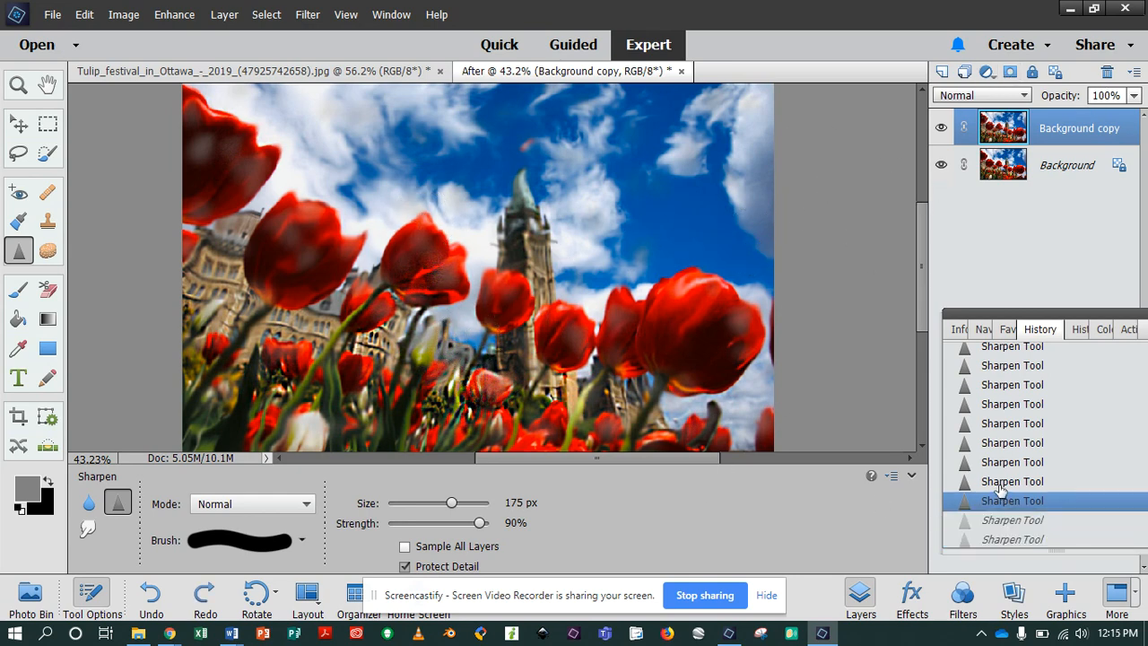
left_click(1002, 481)
left_click(1002, 465)
Step: Set the Sharpen strength to 53% and sharpen the petals of the third large tulip from the left
left_click_drag(455, 525, 441, 523)
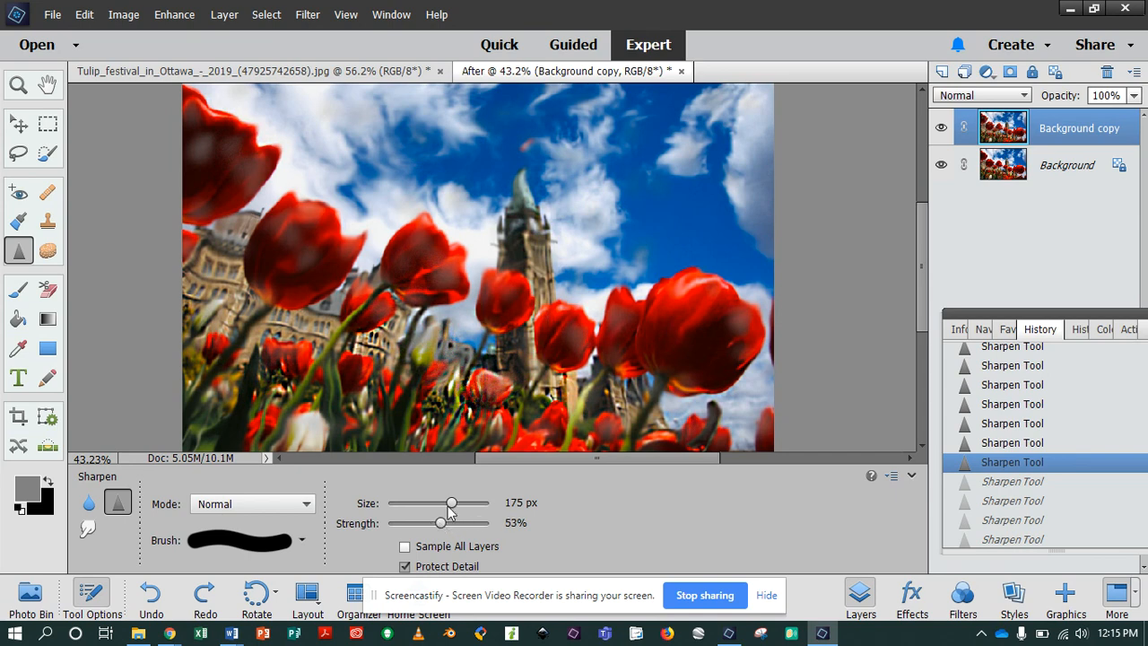
mouse_move(474, 248)
left_mouse_down()
mouse_move(435, 266)
mouse_move(420, 227)
left_mouse_up()
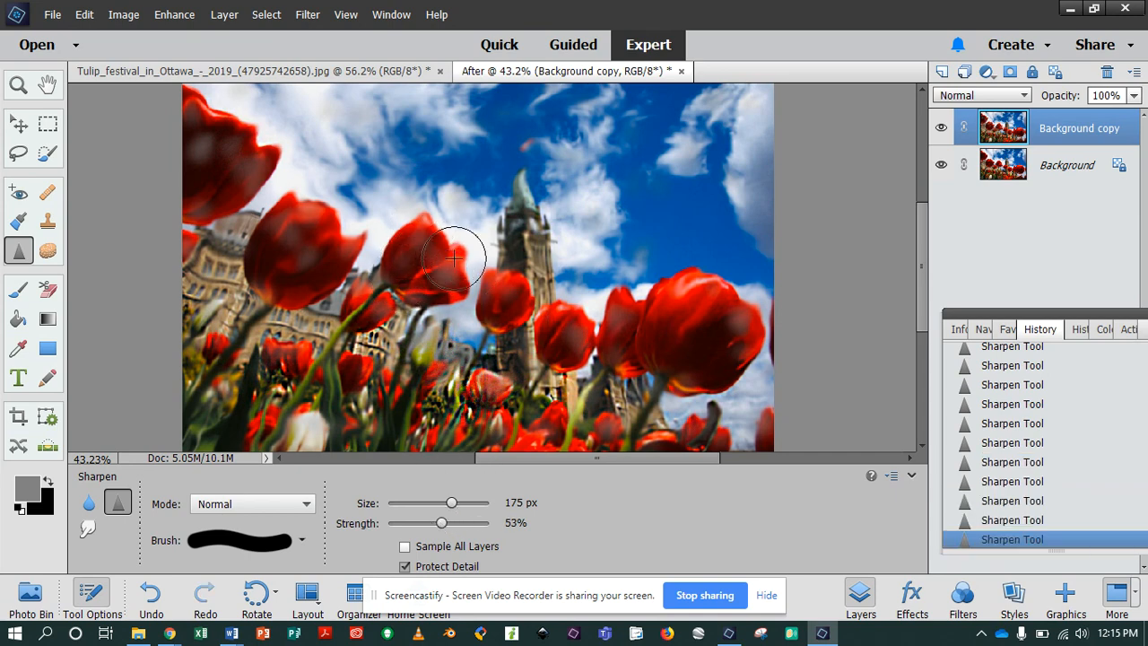